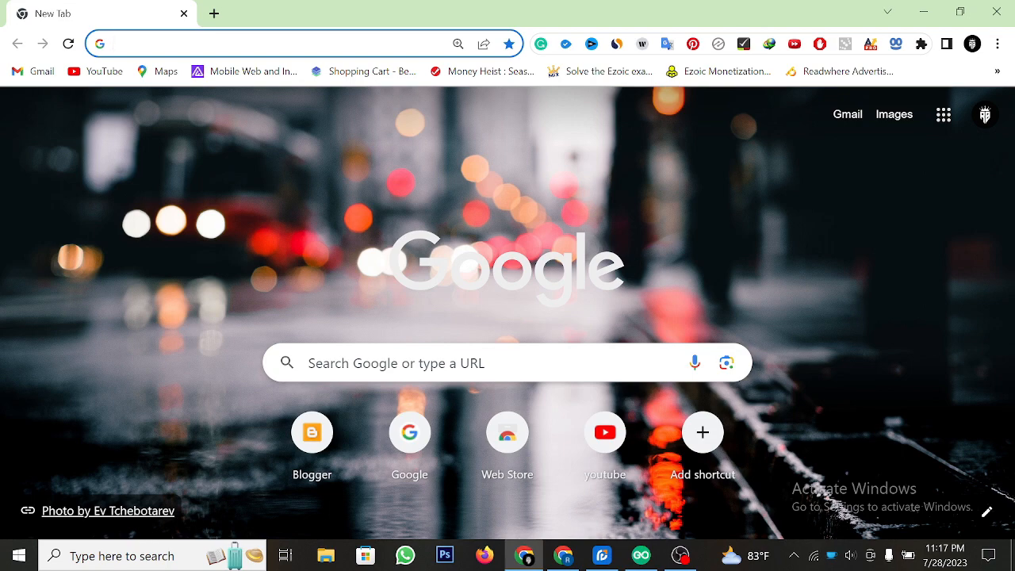
Open the Google AdSense home page and show the second notice, about the certified consent management platform requirement
text(adse)
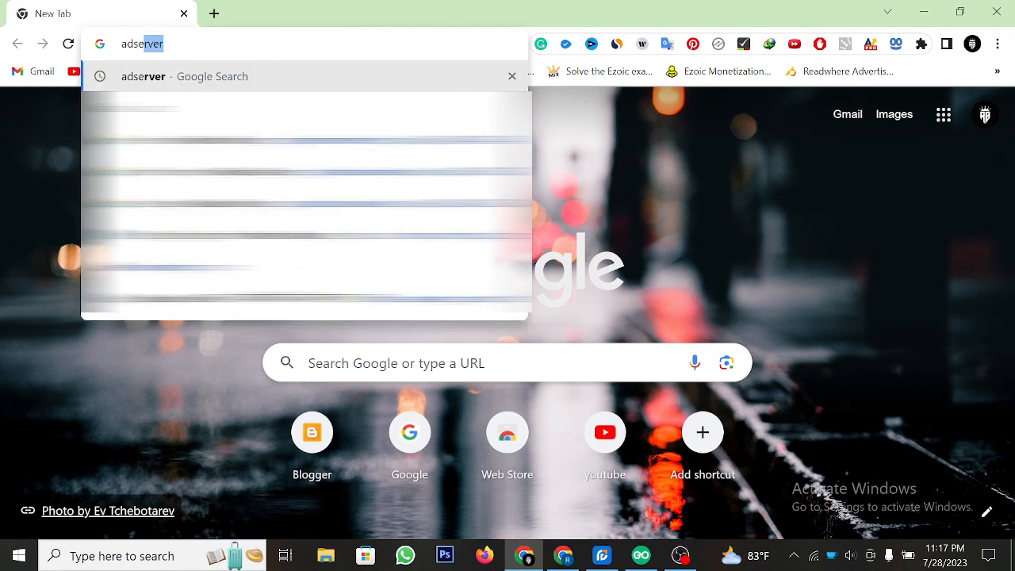
click(188, 139)
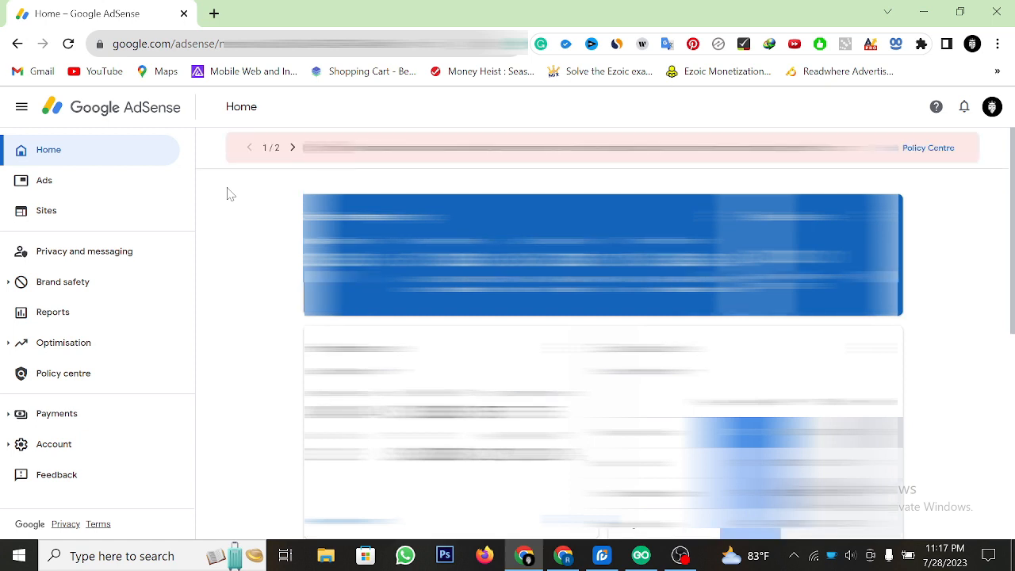
scroll(229, 194, down, 2)
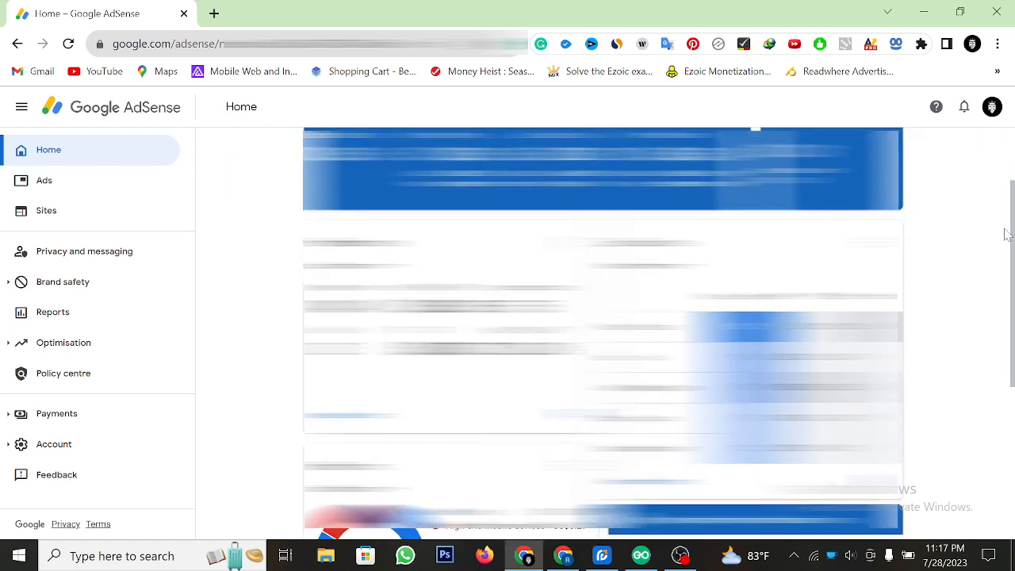
drag(1008, 232, 1012, 187)
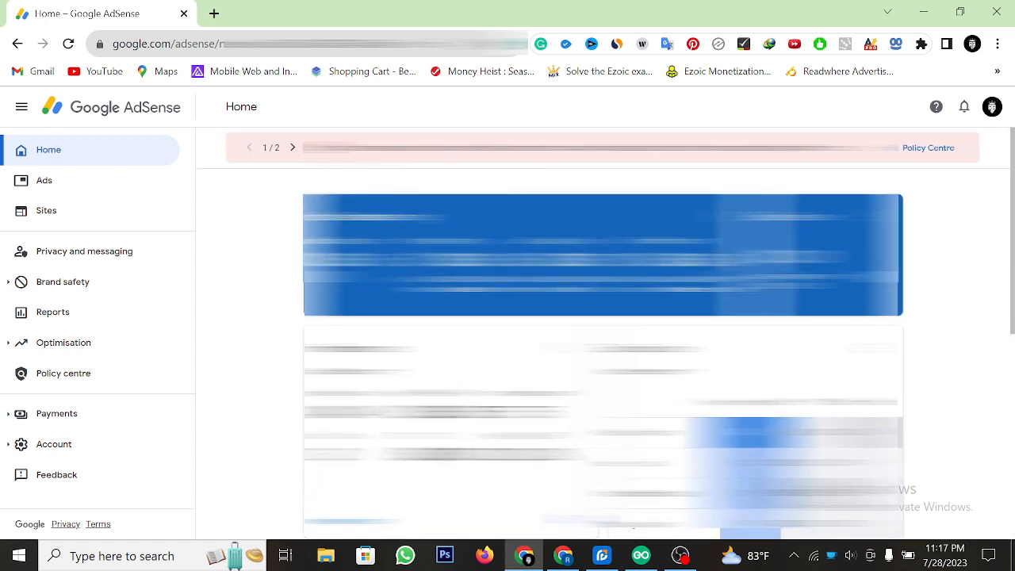
click(293, 150)
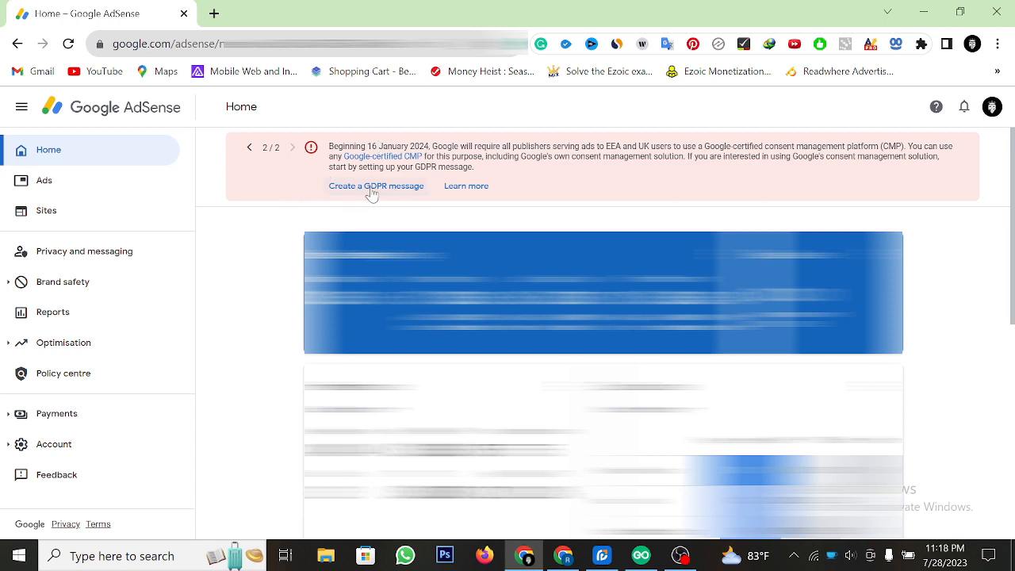
Open the Privacy and messaging section and look over its GDPR, CPRA, LGPD and ad blocking recovery options
click(95, 259)
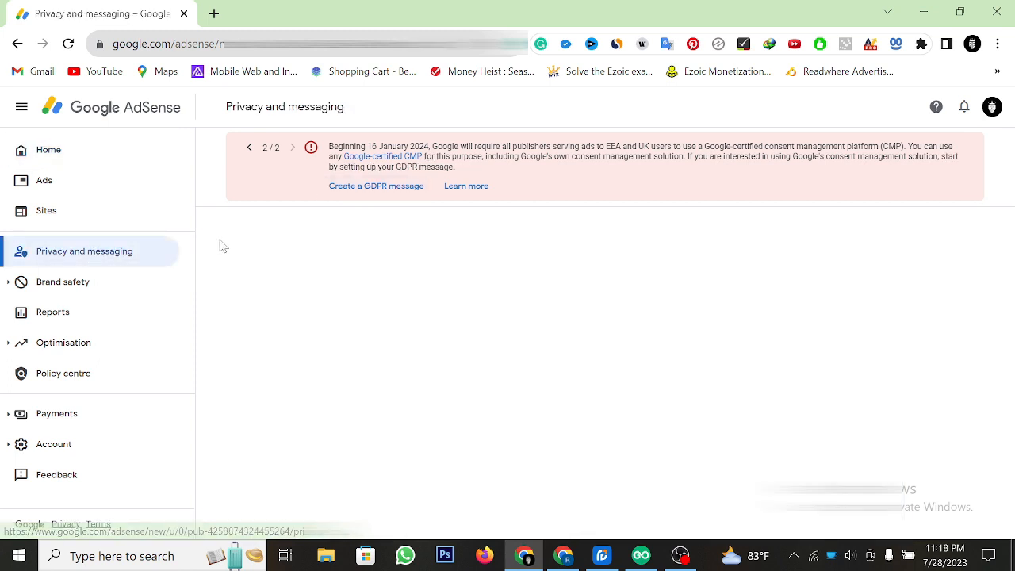
click(93, 258)
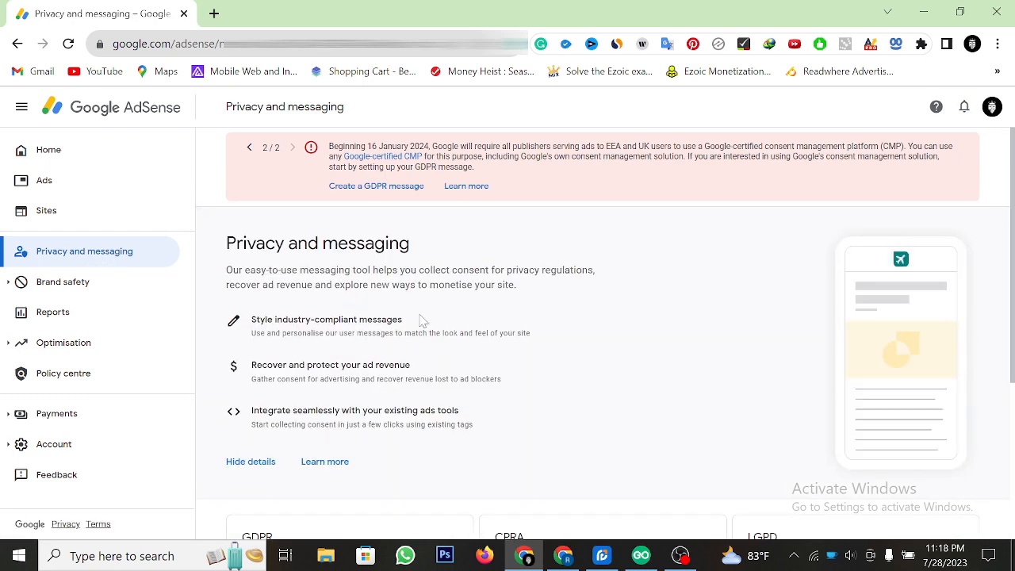
scroll(446, 363, down, 3)
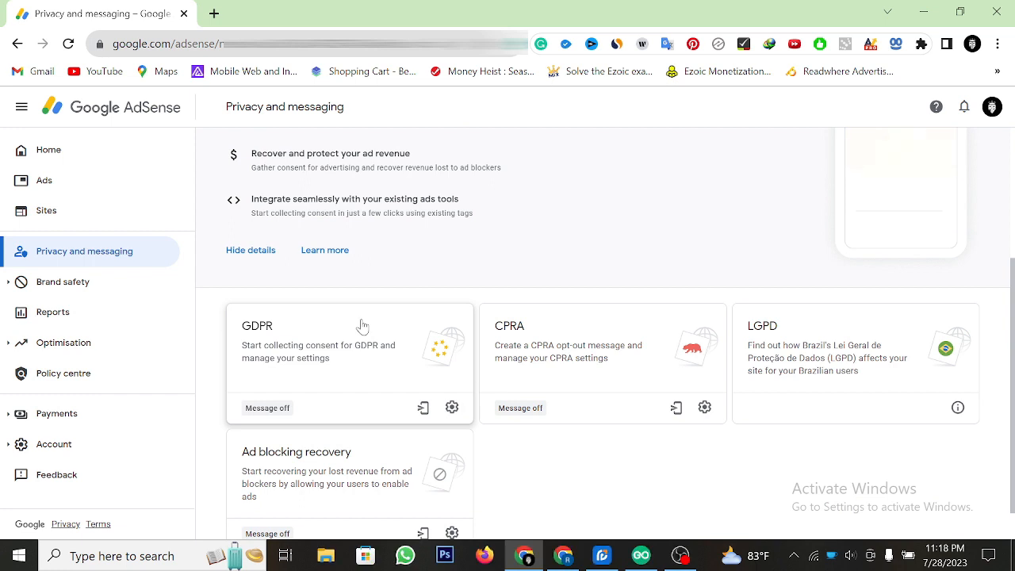
scroll(360, 324, down, 1)
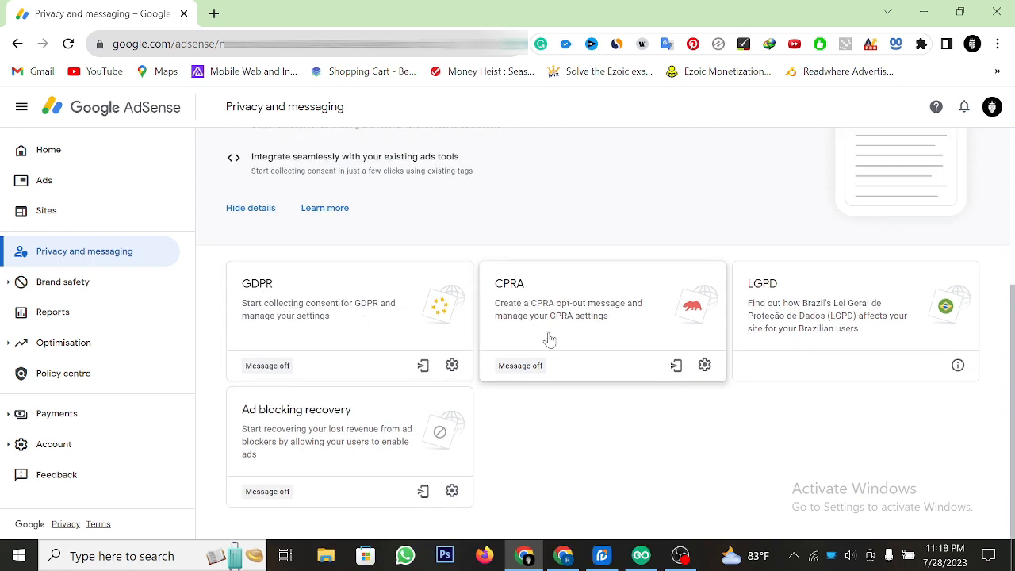
scroll(555, 475, up, 3)
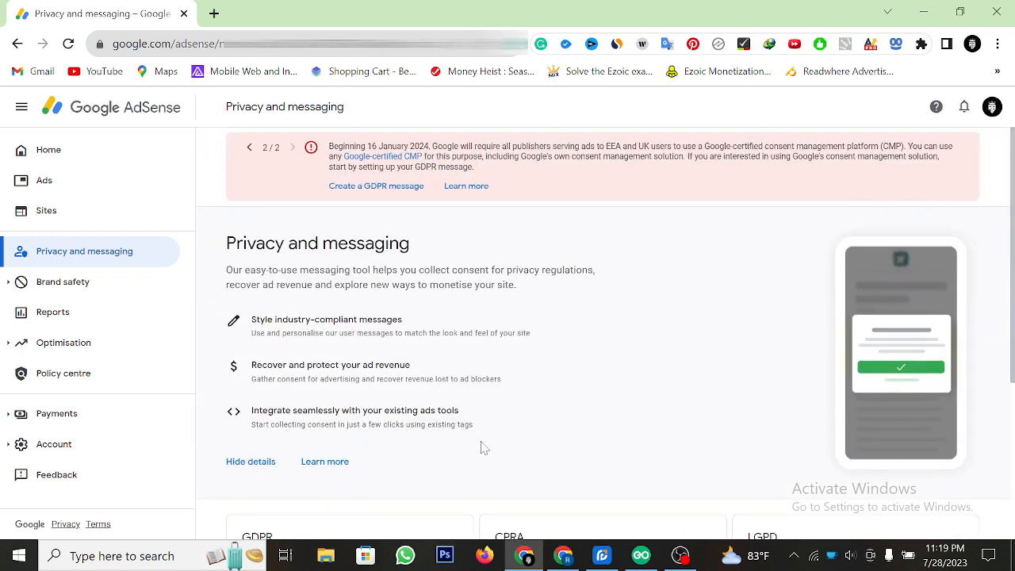
scroll(456, 436, down, 3)
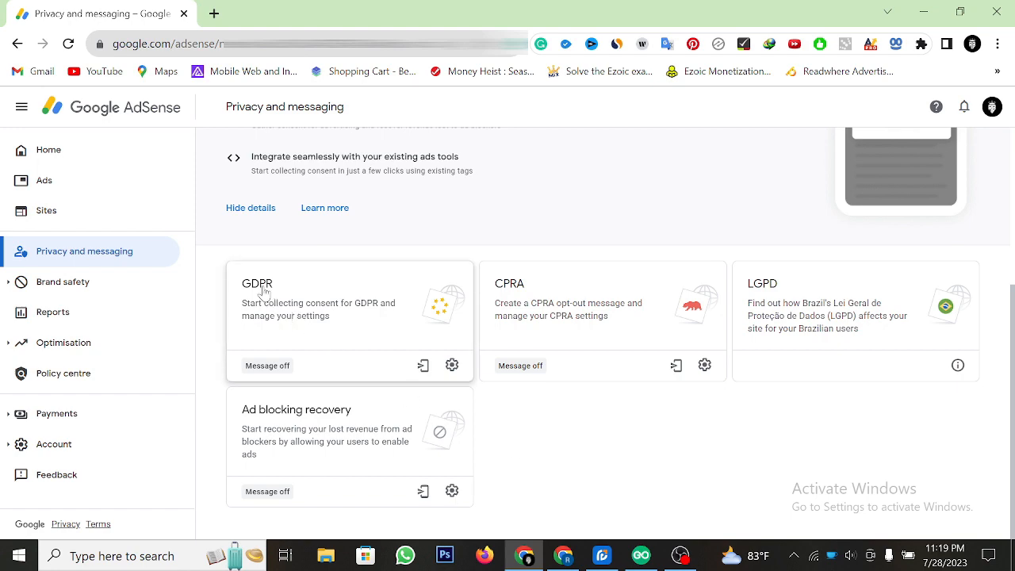
scroll(264, 293, up, 4)
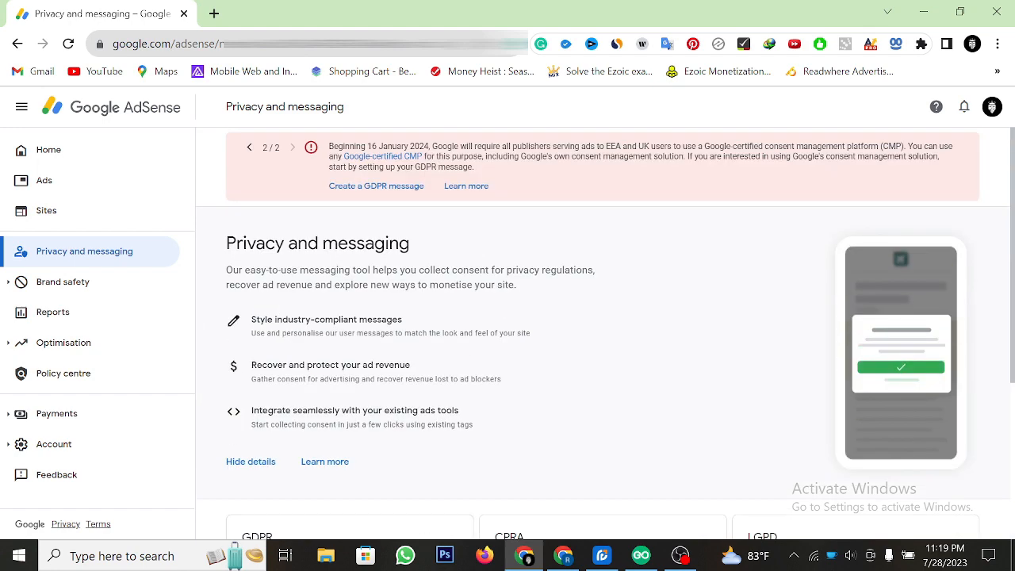
click(360, 190)
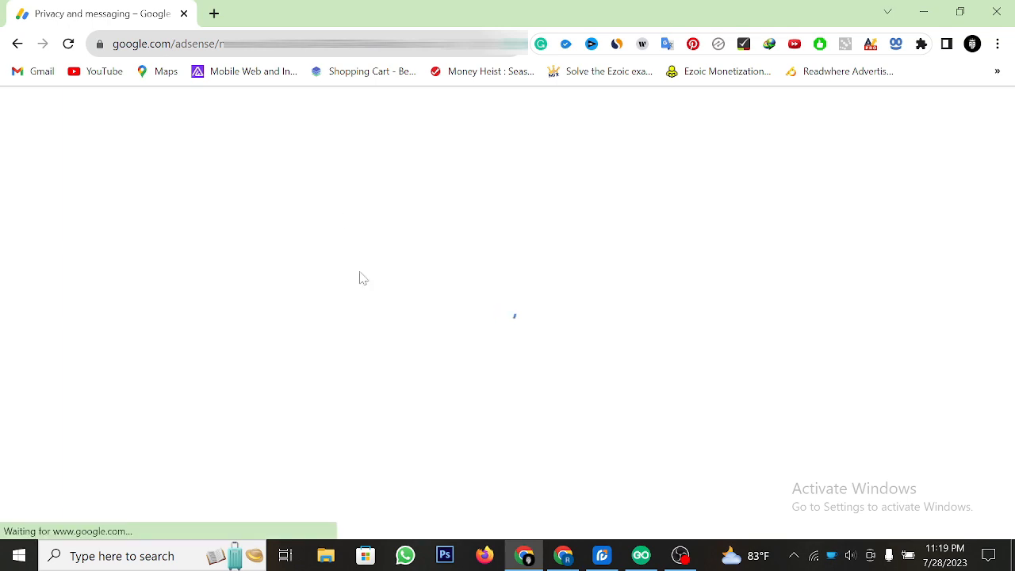
scroll(618, 219, down, 1)
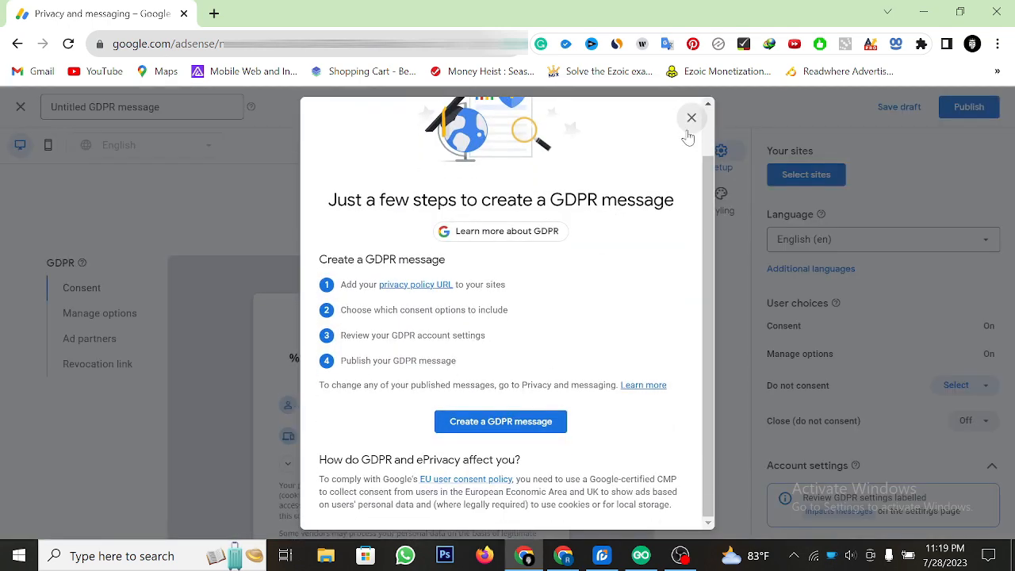
click(692, 117)
click(17, 44)
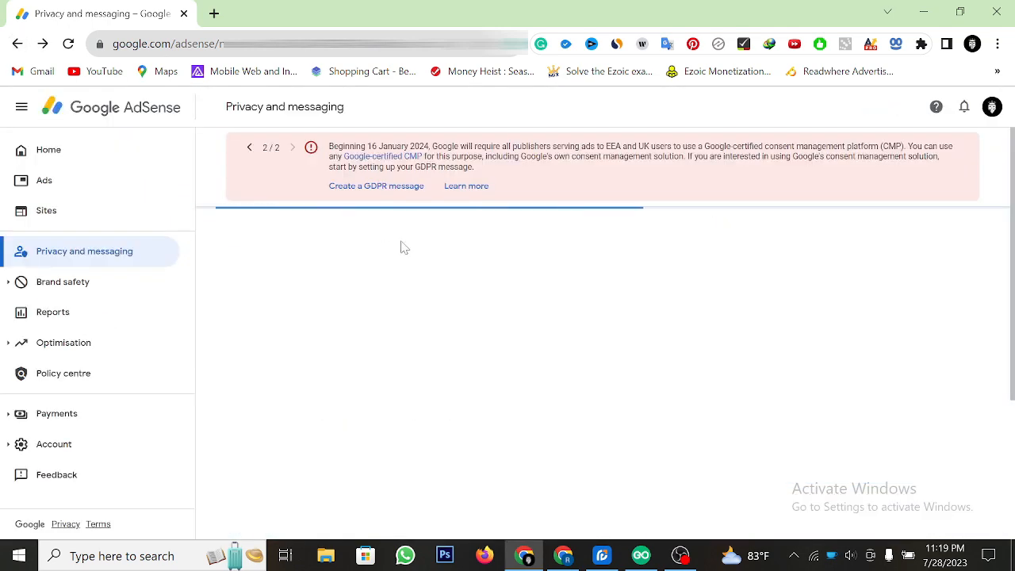
Open the GDPR option in Privacy and messaging and read through the introduction to creating a GDPR message
scroll(377, 274, down, 3)
scroll(377, 274, down, 1)
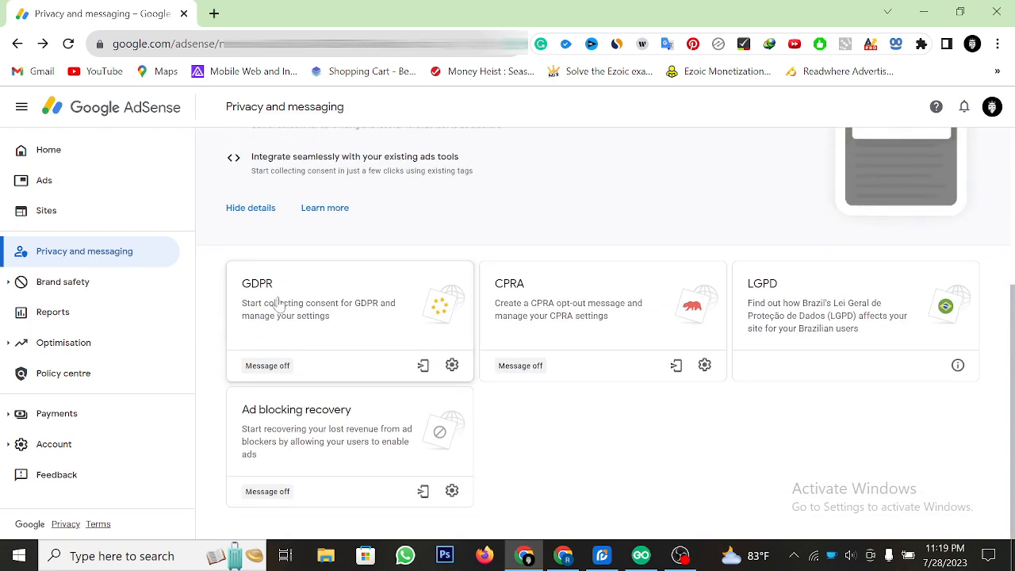
click(279, 295)
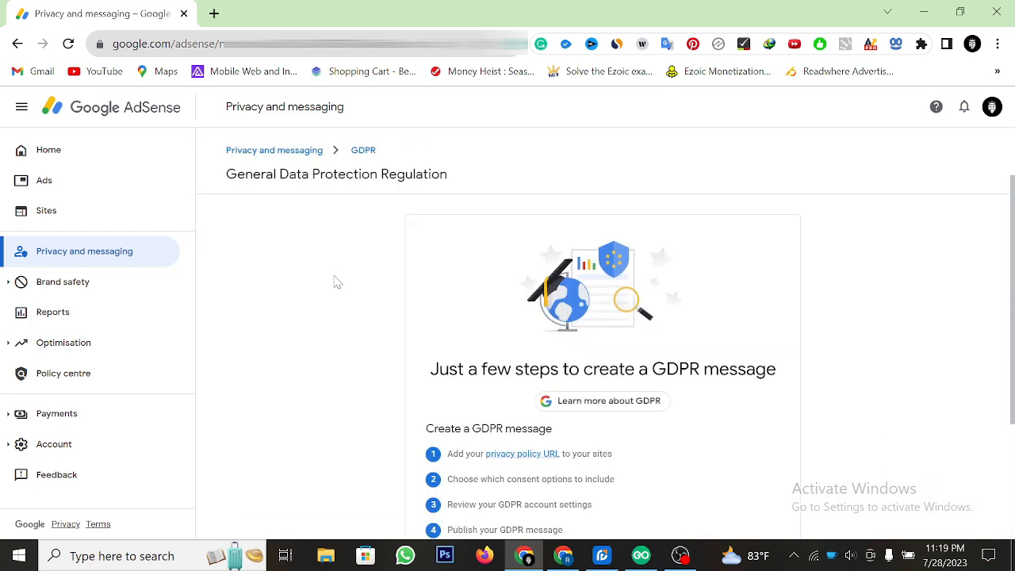
scroll(555, 380, down, 3)
scroll(457, 419, up, 2)
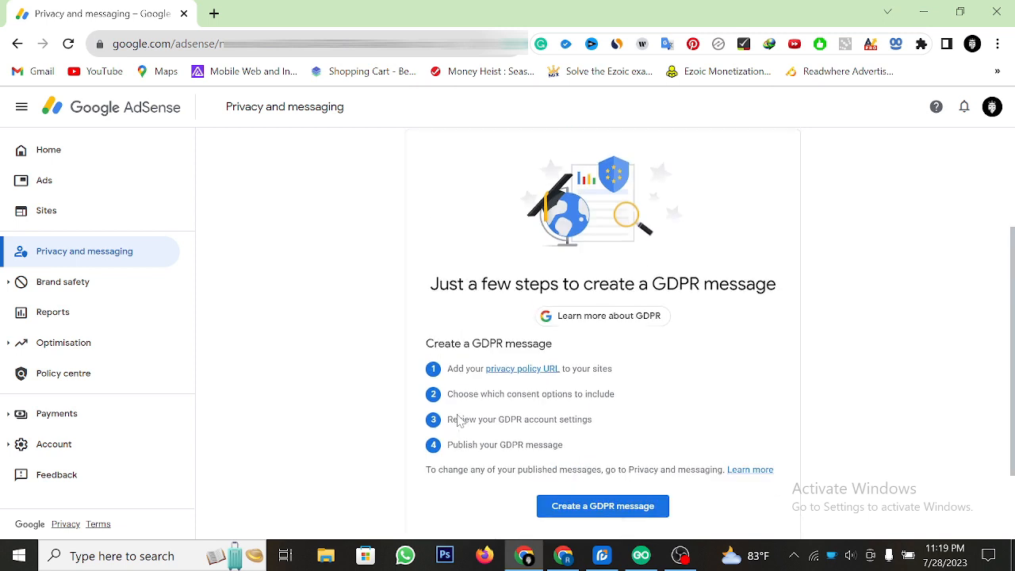
scroll(439, 204, down, 2)
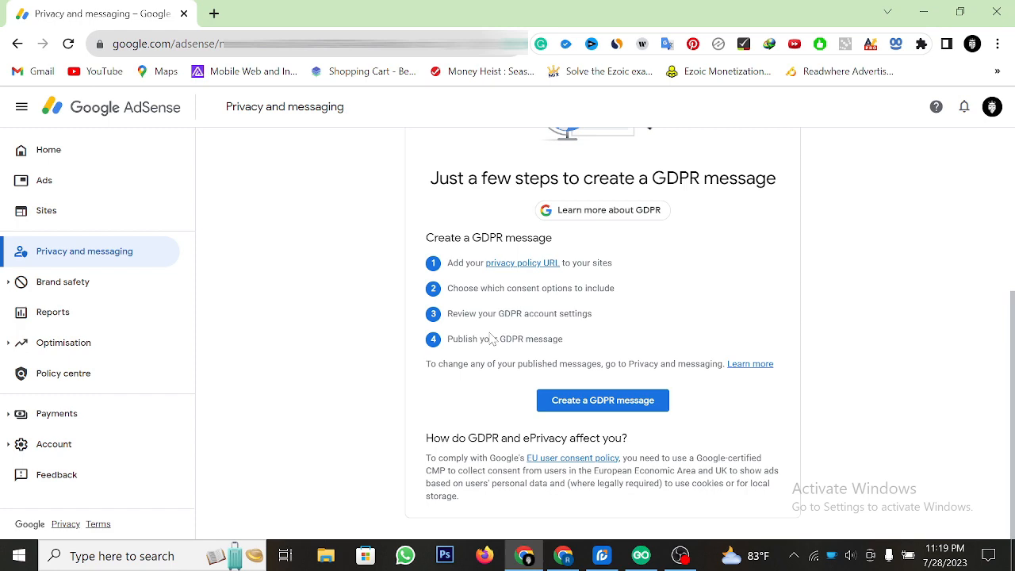
scroll(493, 338, up, 3)
scroll(493, 339, down, 3)
Start creating a GDPR message and look through the site, language and user consent sections of its form
click(570, 399)
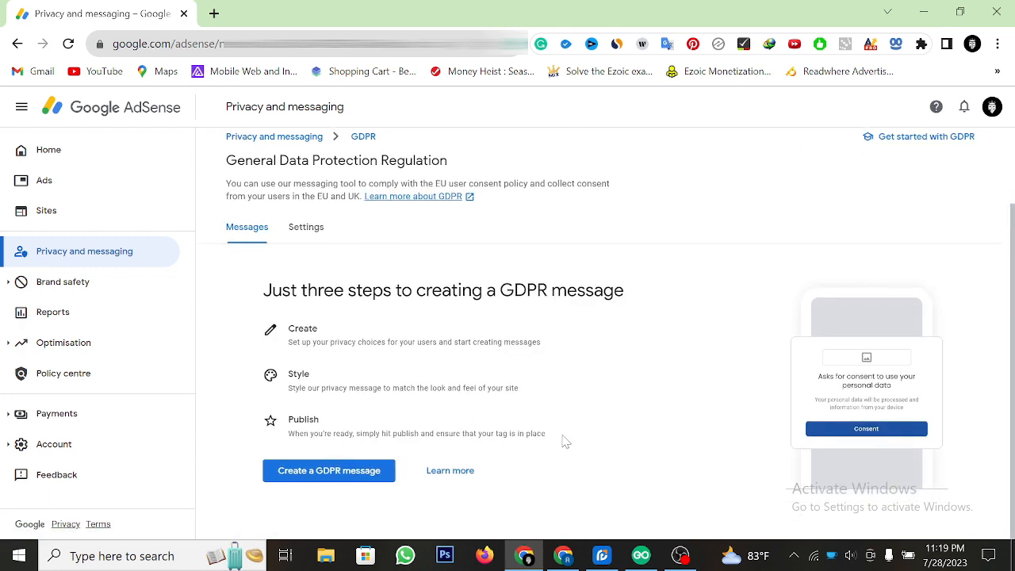
click(329, 471)
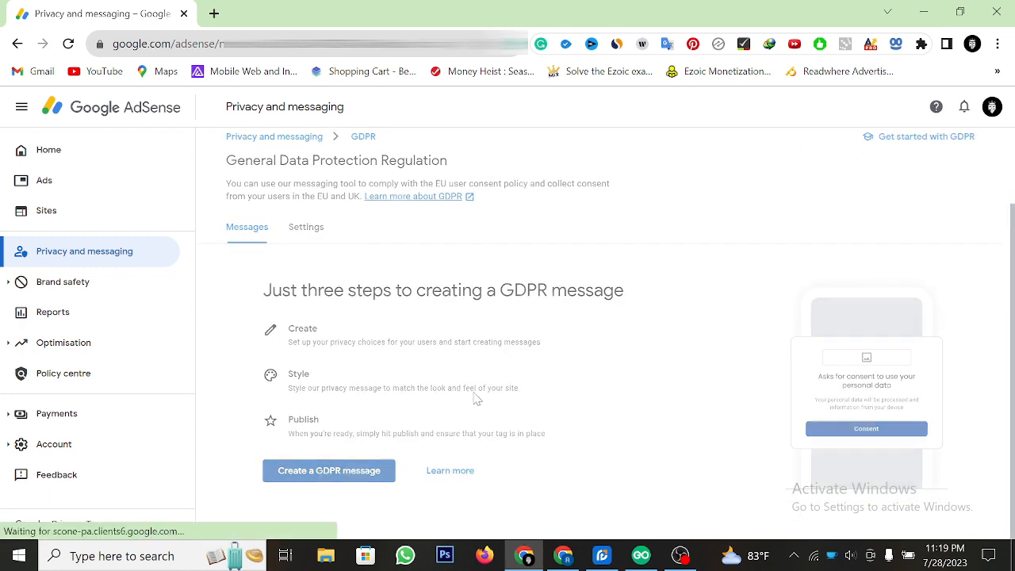
scroll(482, 399, down, 3)
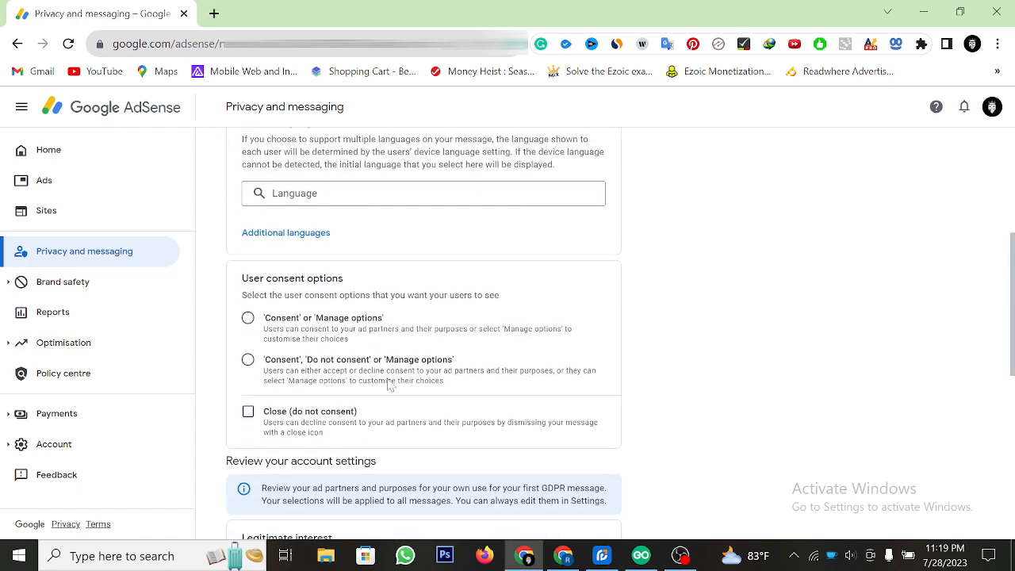
scroll(388, 386, down, 1)
scroll(389, 386, up, 5)
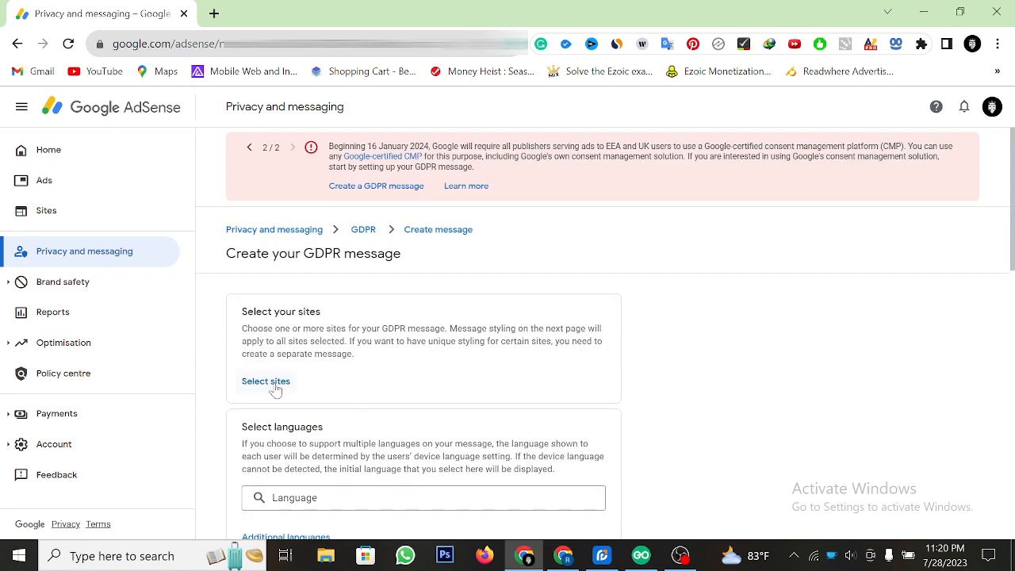
Select the listed site for the GDPR message and save its site name as Techno Aider
click(270, 382)
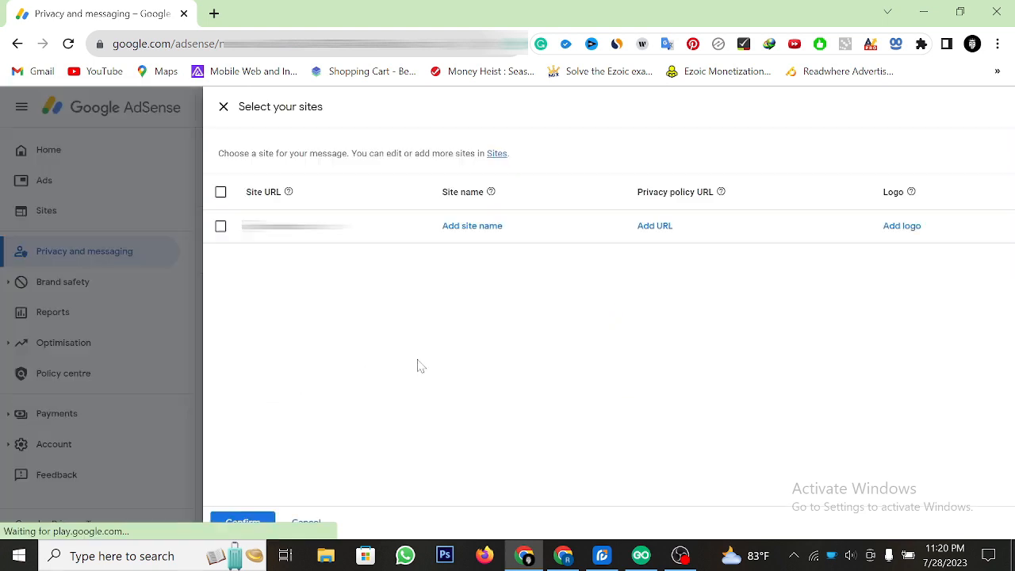
click(221, 227)
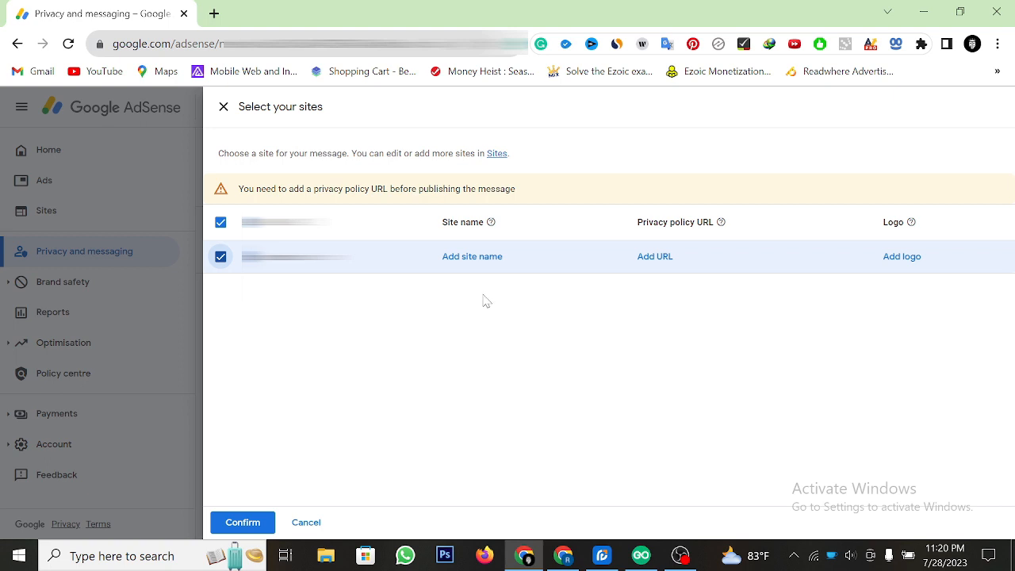
click(474, 257)
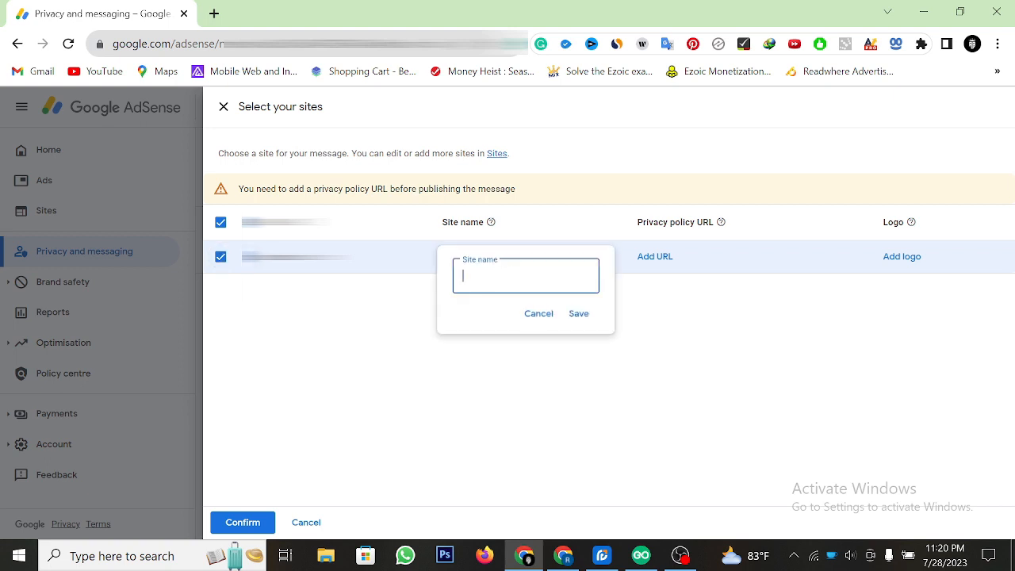
click(396, 323)
drag(441, 225, 479, 231)
click(487, 320)
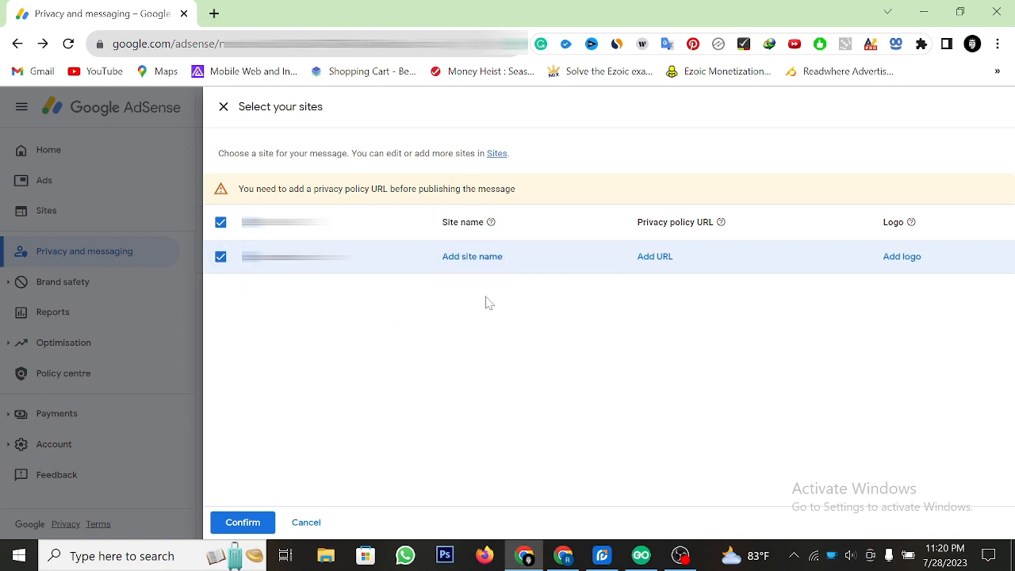
click(472, 259)
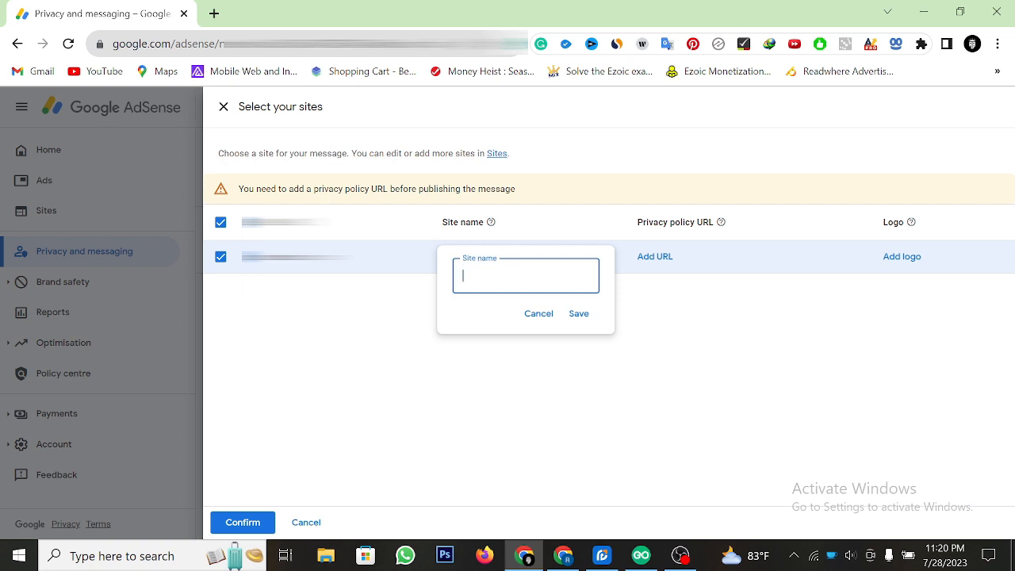
text(Technoa Aider)
key(BackSpace)
click(581, 317)
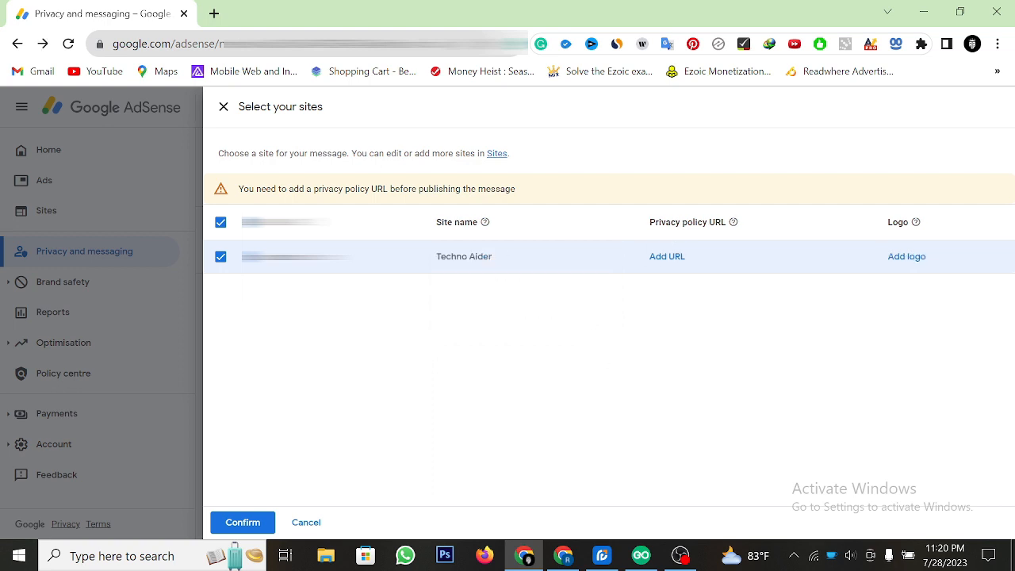
Get the privacy policy page's address from Blogger and save it as the Techno Aider site's privacy policy URL
click(669, 258)
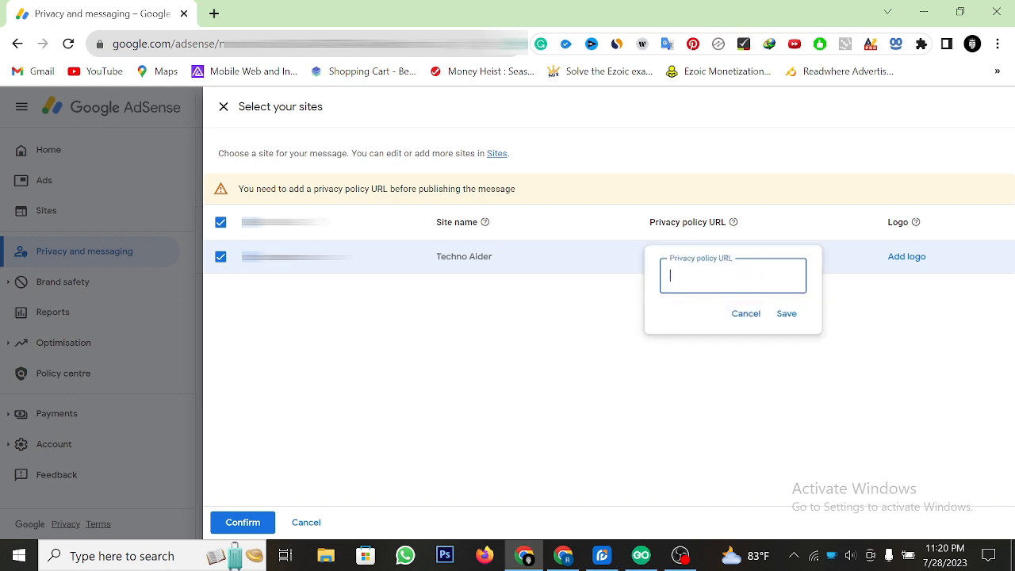
click(213, 14)
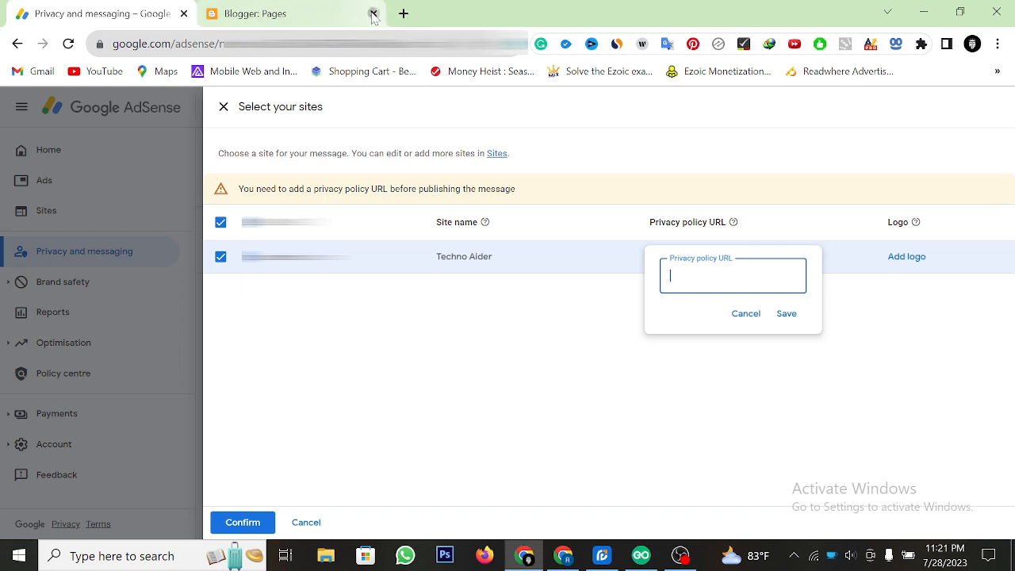
click(373, 13)
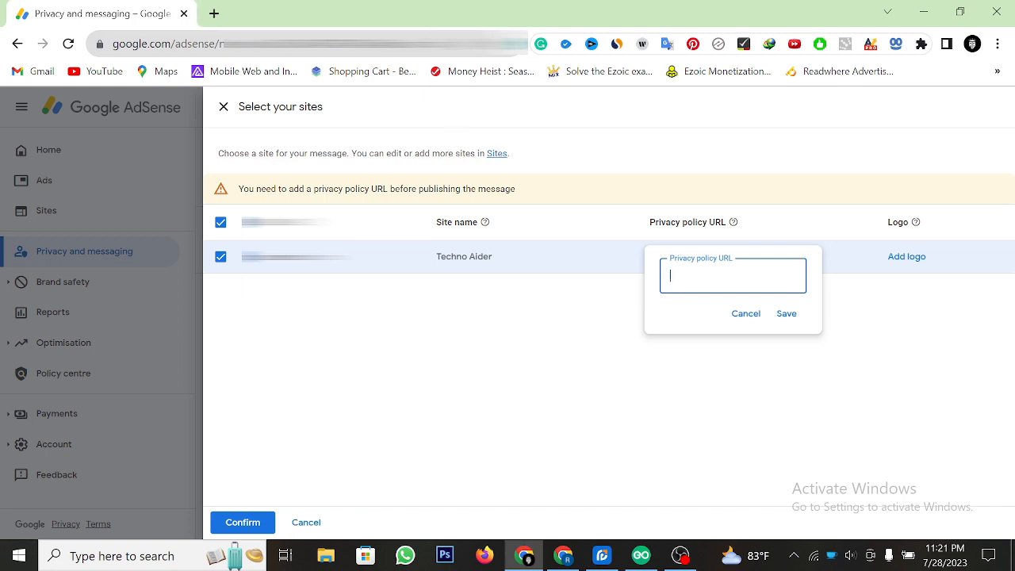
key(ctrl+v)
key(Return)
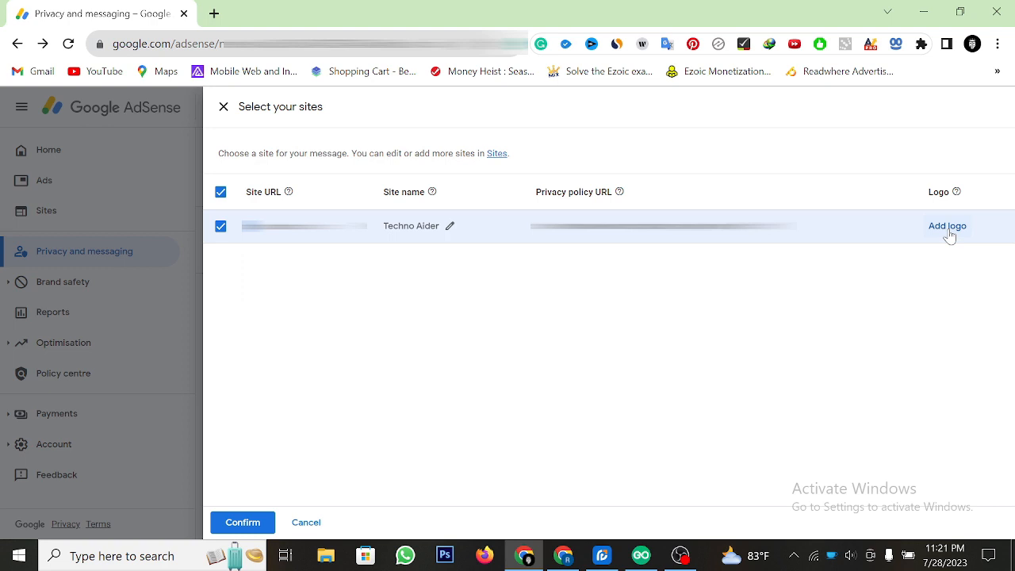
Upload faveicon.png from the OLD folder on the Desktop as the Techno Aider site's logo and confirm the site selection
click(947, 228)
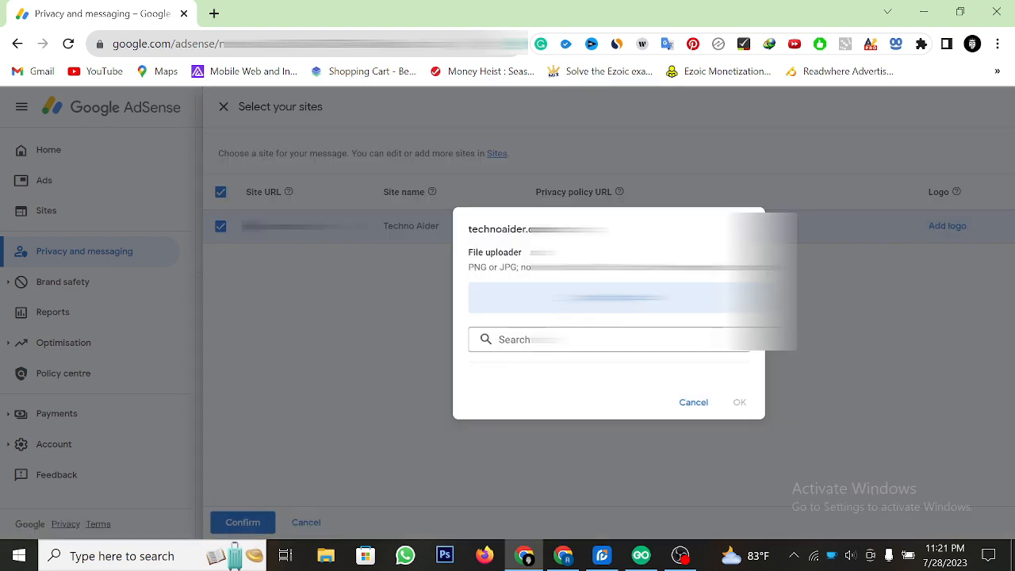
click(607, 296)
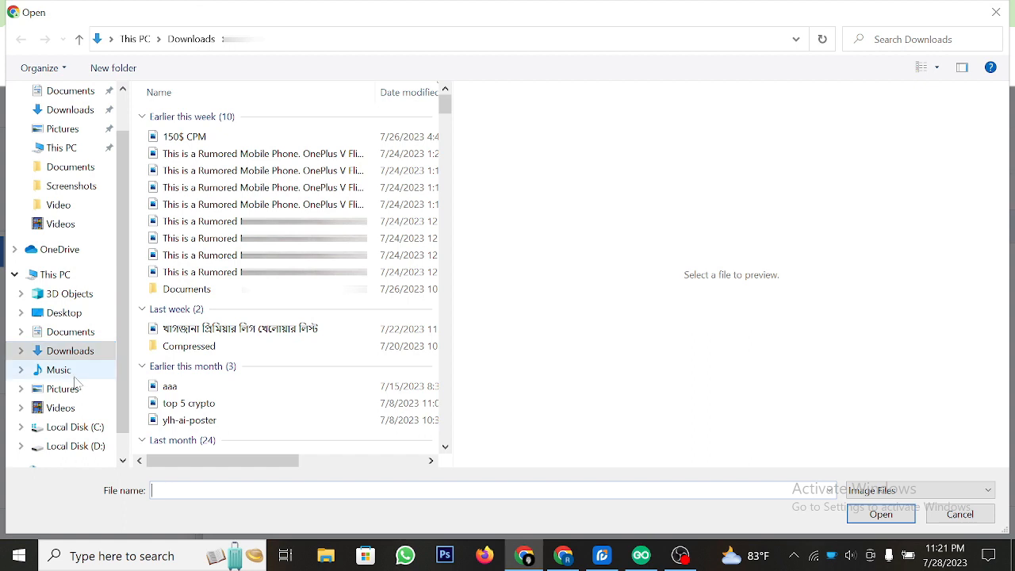
scroll(76, 383, down, 1)
scroll(73, 353, up, 2)
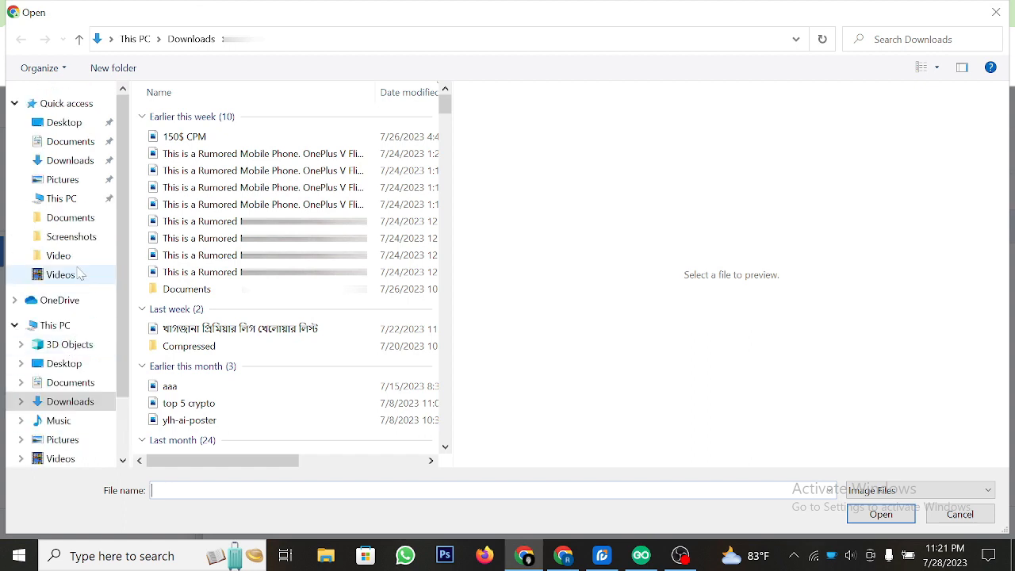
click(56, 123)
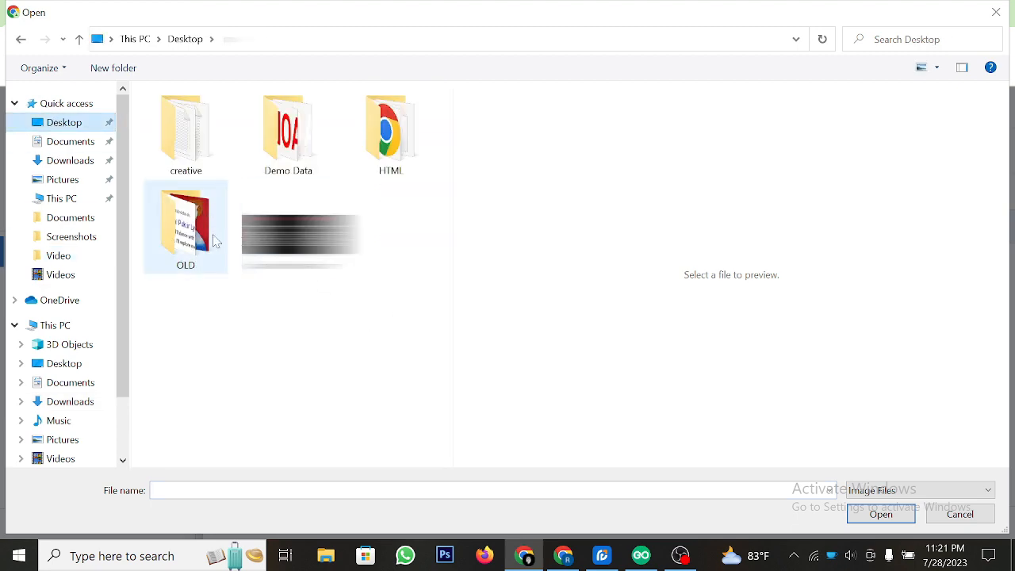
double_click(200, 247)
scroll(373, 301, down, 12)
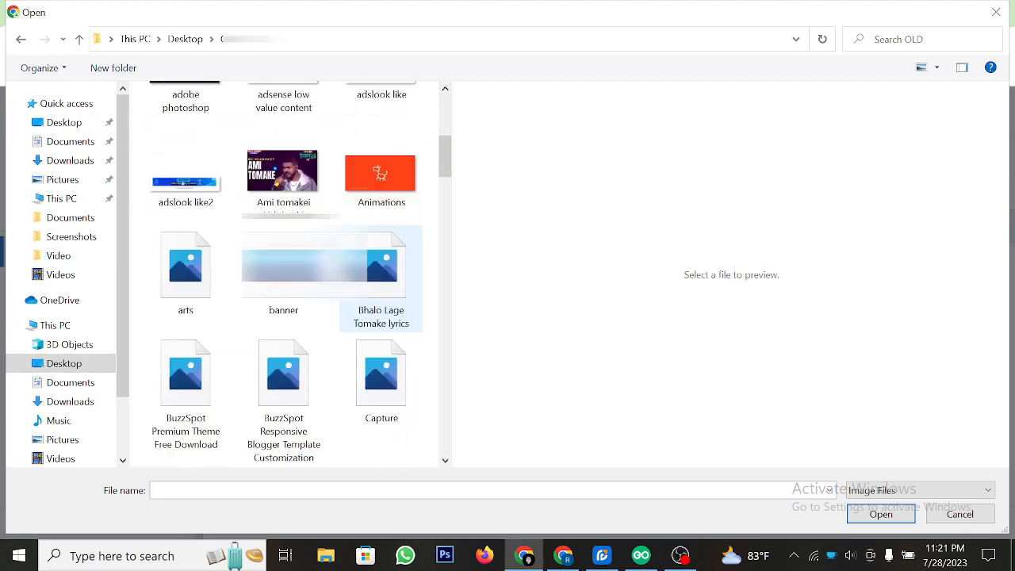
double_click(377, 205)
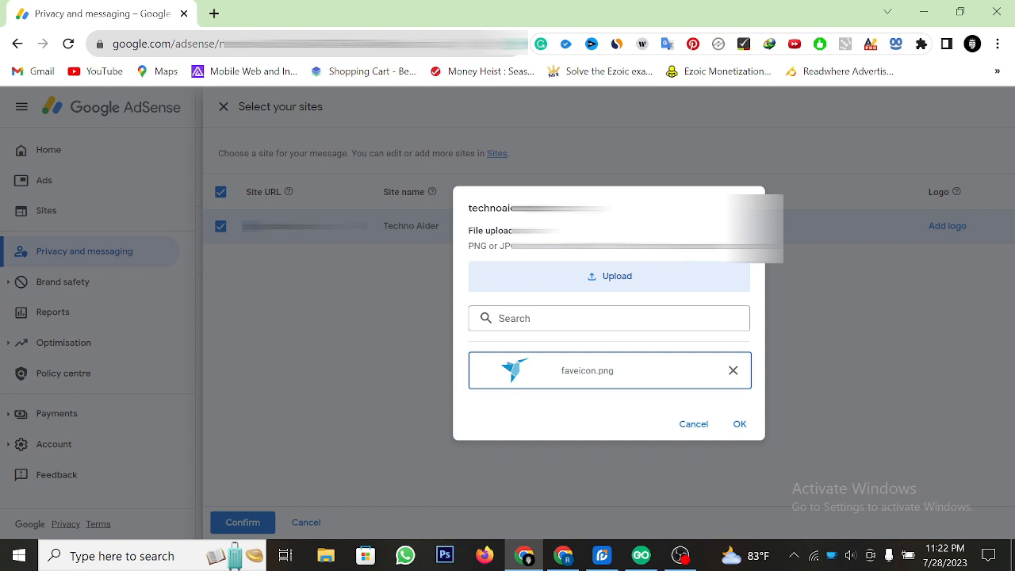
click(737, 422)
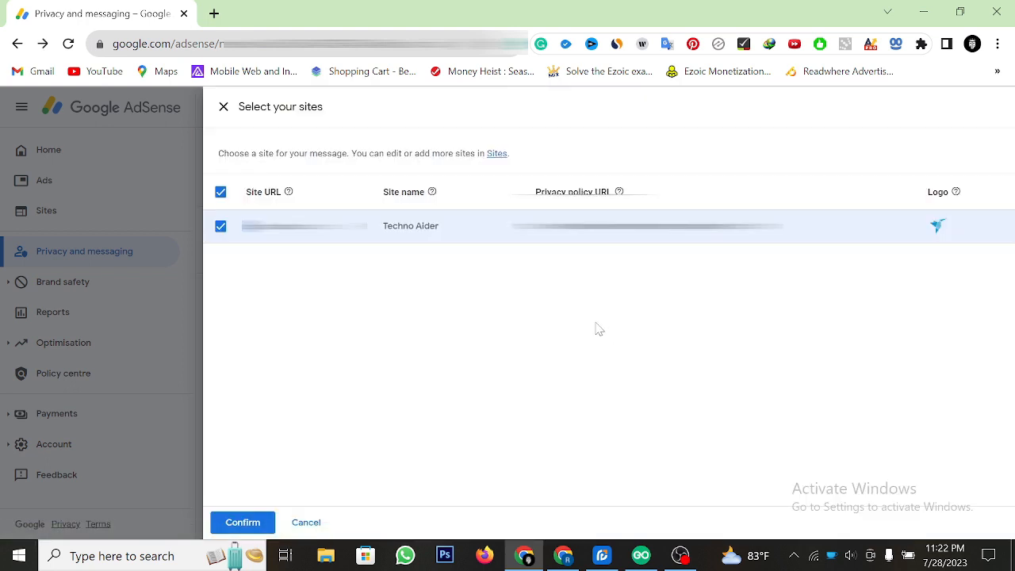
click(238, 521)
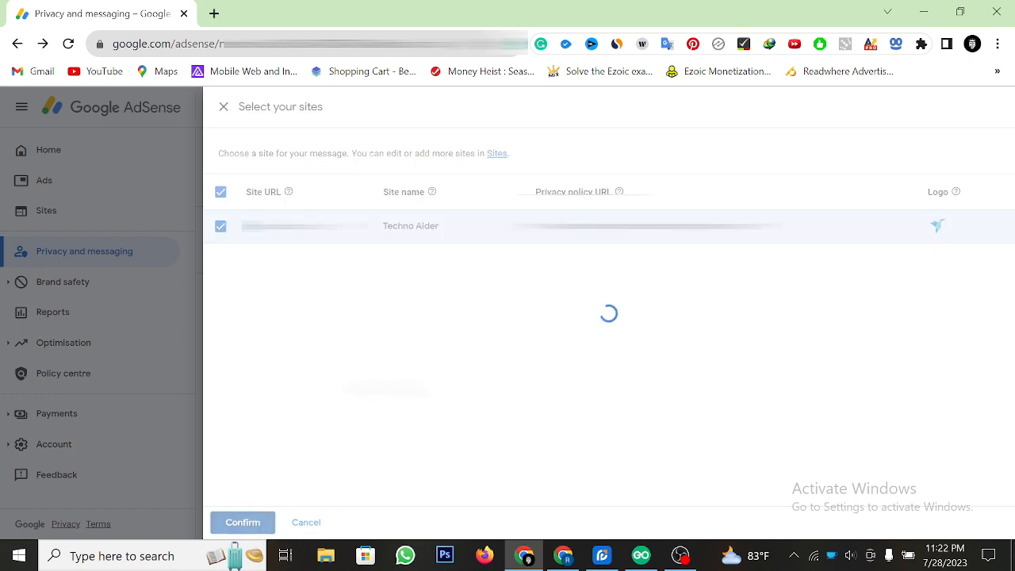
Set the GDPR message's language to English (en)
scroll(314, 350, down, 3)
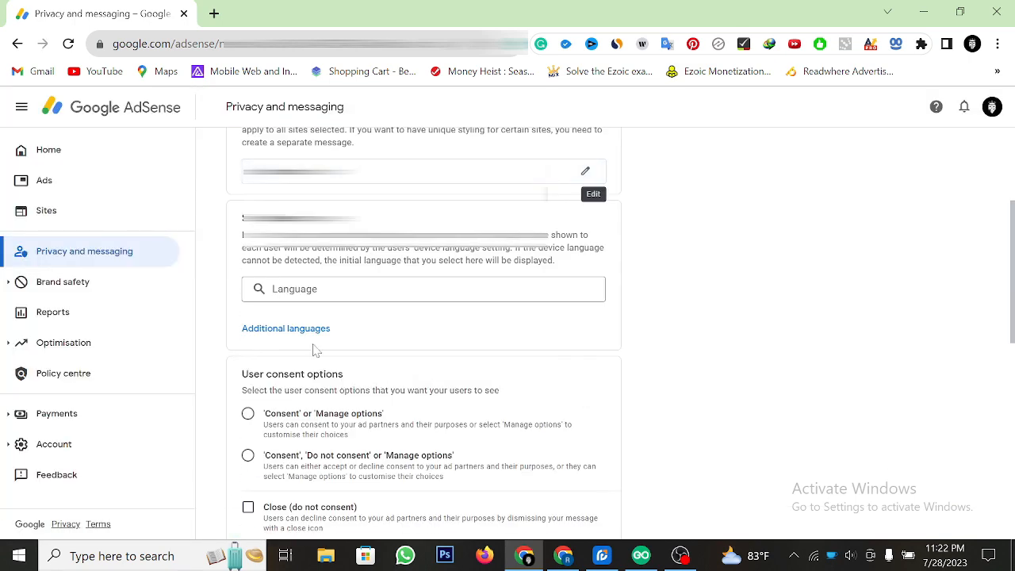
click(309, 289)
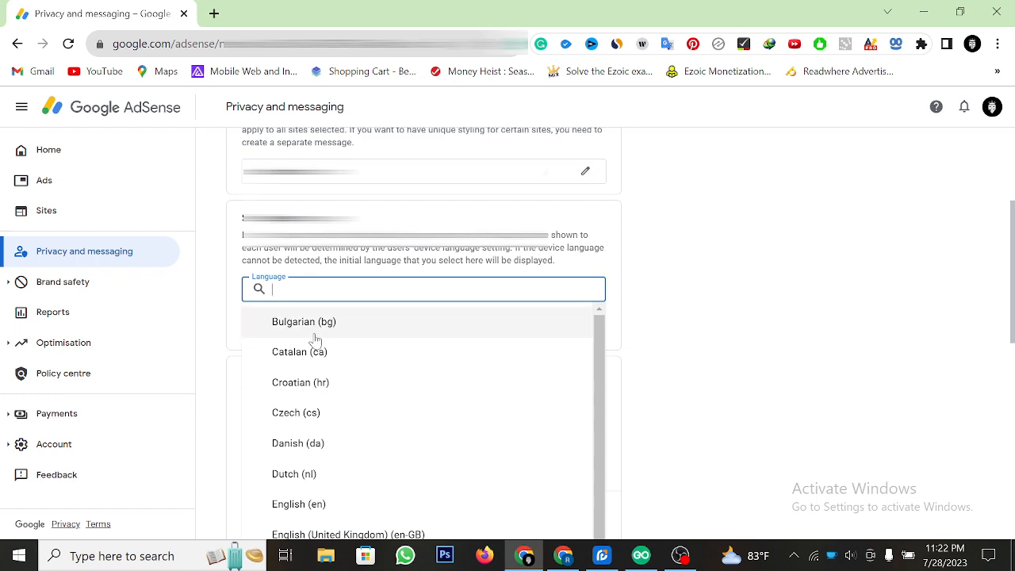
click(321, 502)
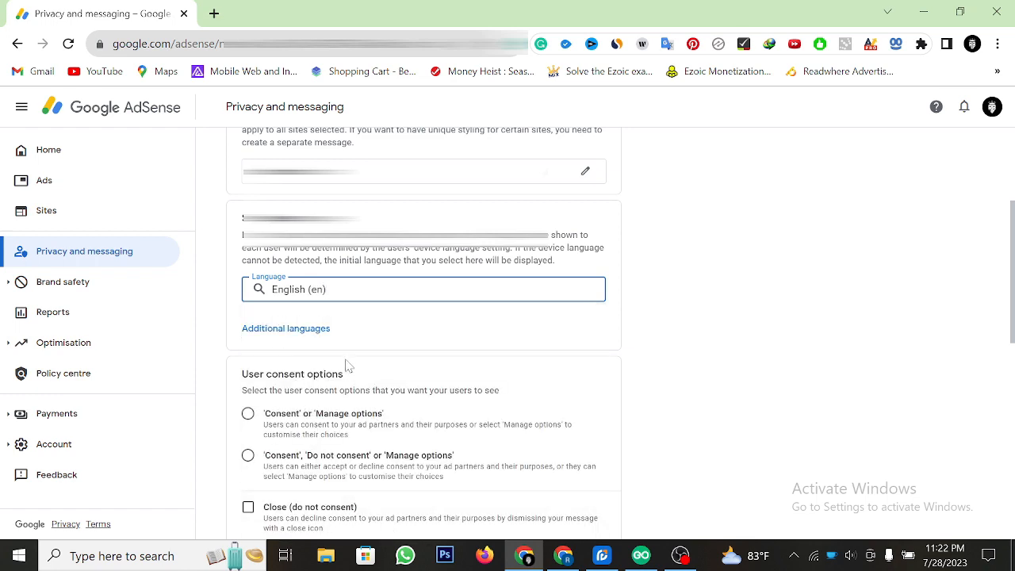
Look through the additional languages offered for the message and close the list without choosing any
scroll(346, 363, down, 1)
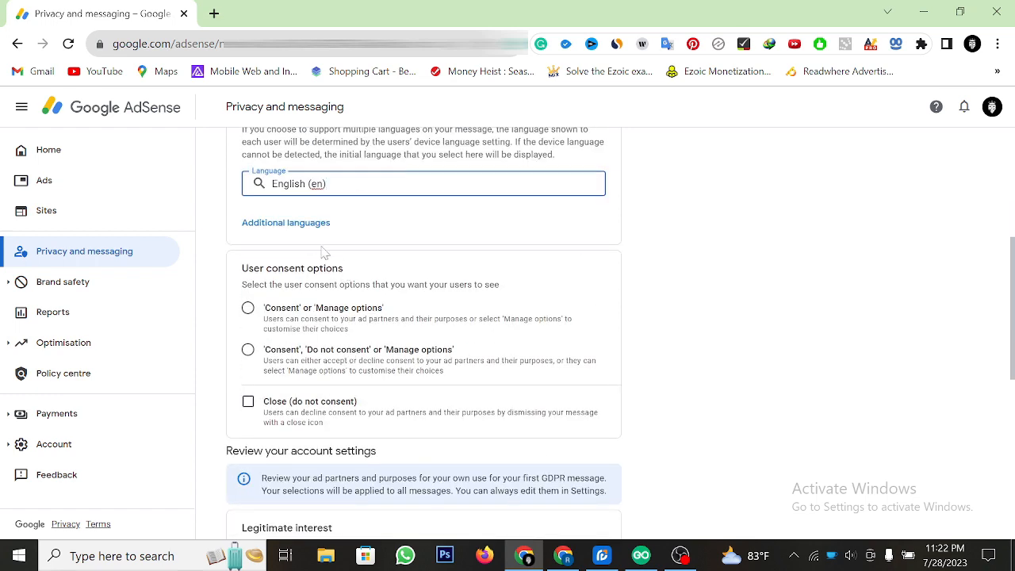
click(279, 223)
click(333, 224)
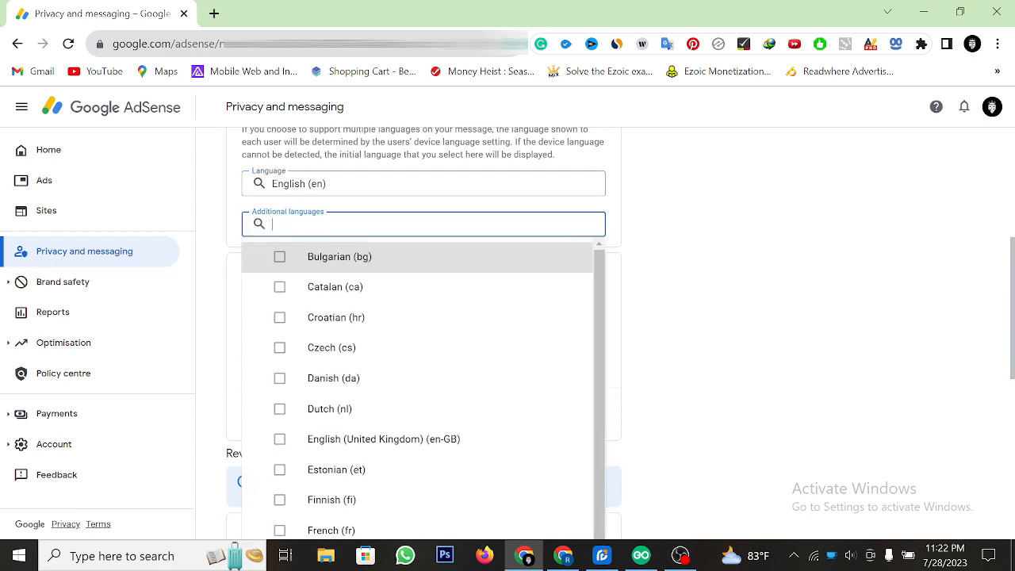
scroll(358, 317, down, 2)
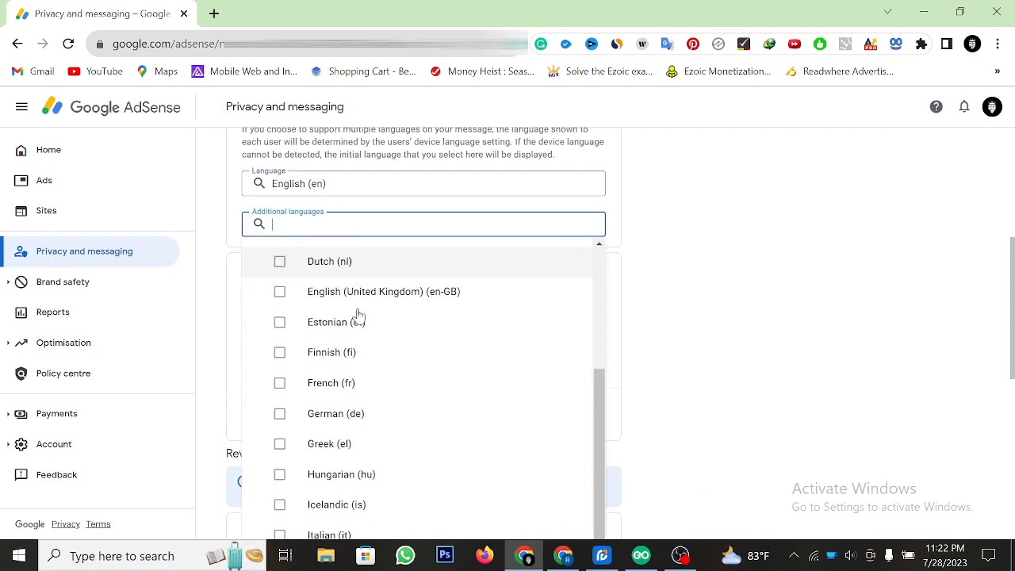
scroll(381, 444, down, 6)
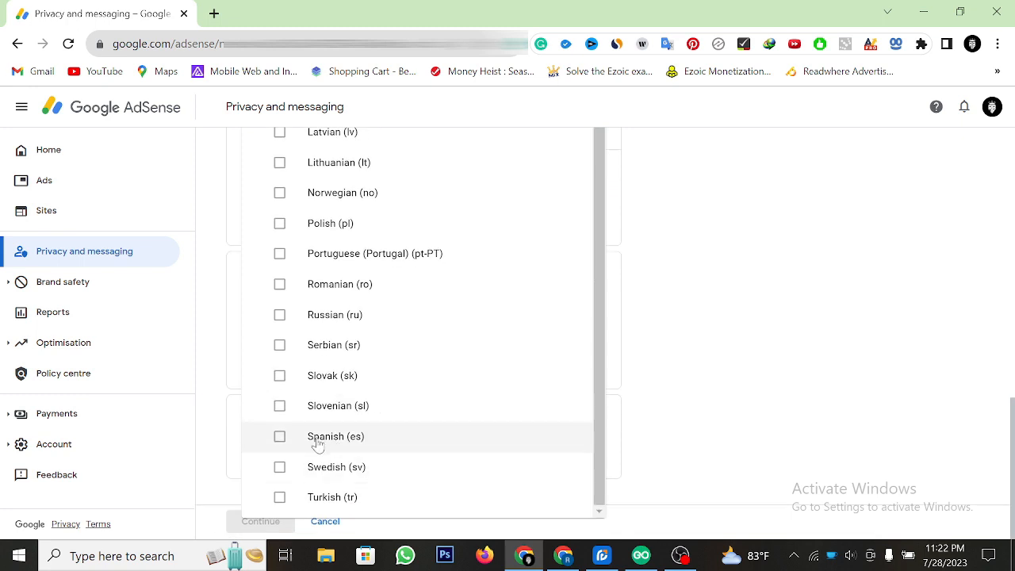
scroll(392, 432, up, 2)
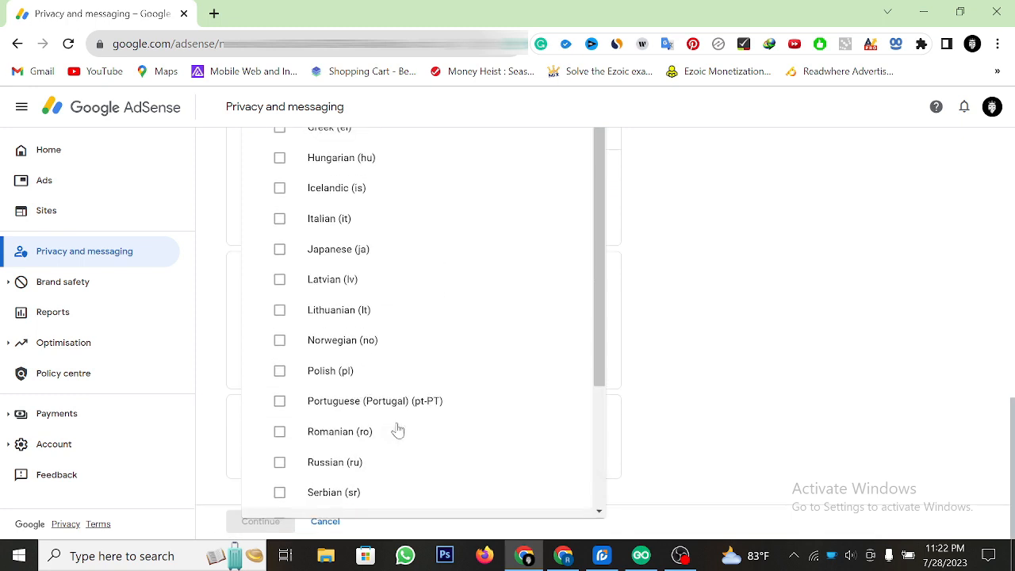
scroll(385, 349, up, 5)
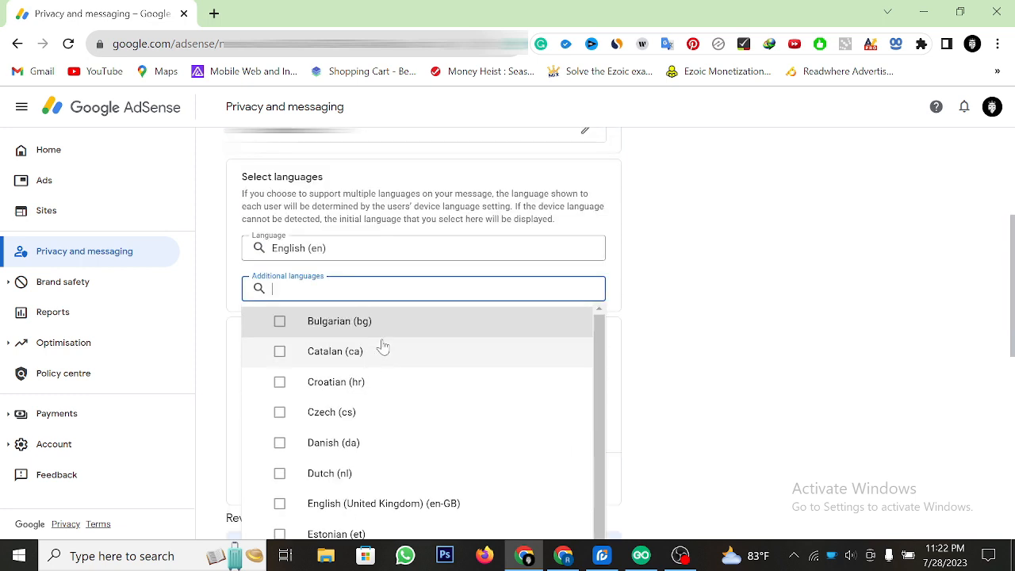
click(698, 315)
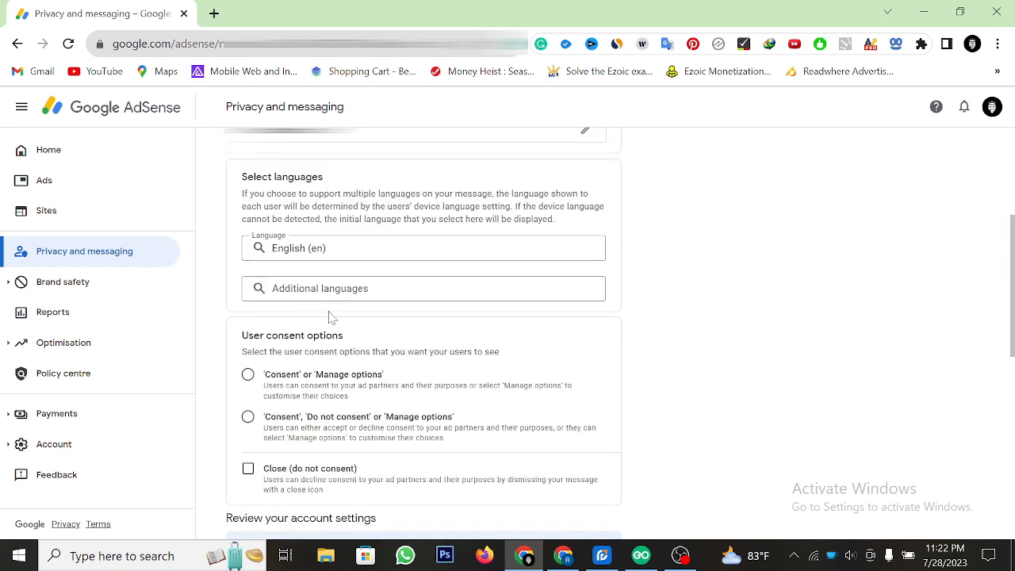
Choose the 'Consent', 'Do not consent' or 'Manage options' user consent option and enable Close (do not consent)
scroll(331, 315, down, 1)
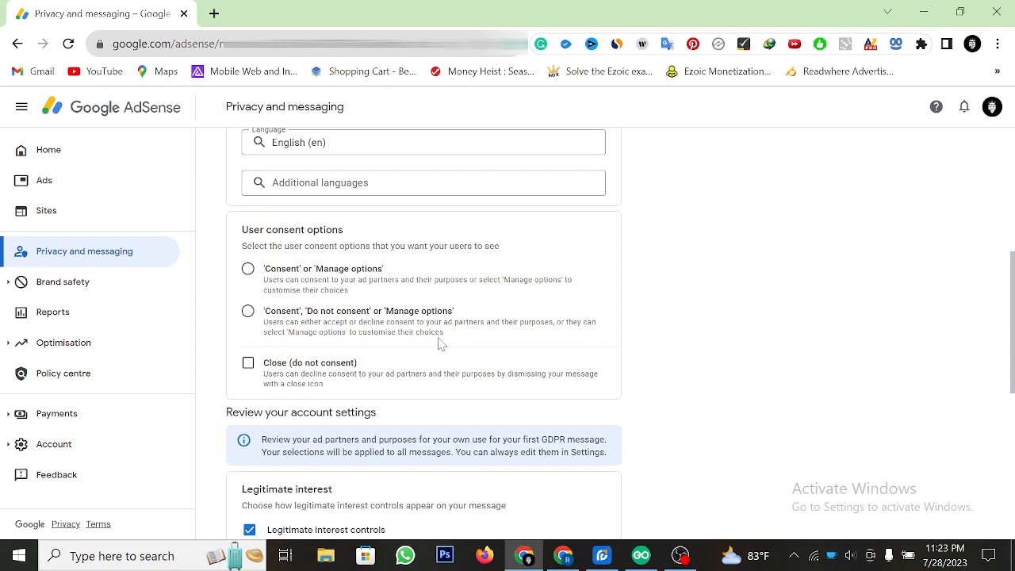
click(248, 312)
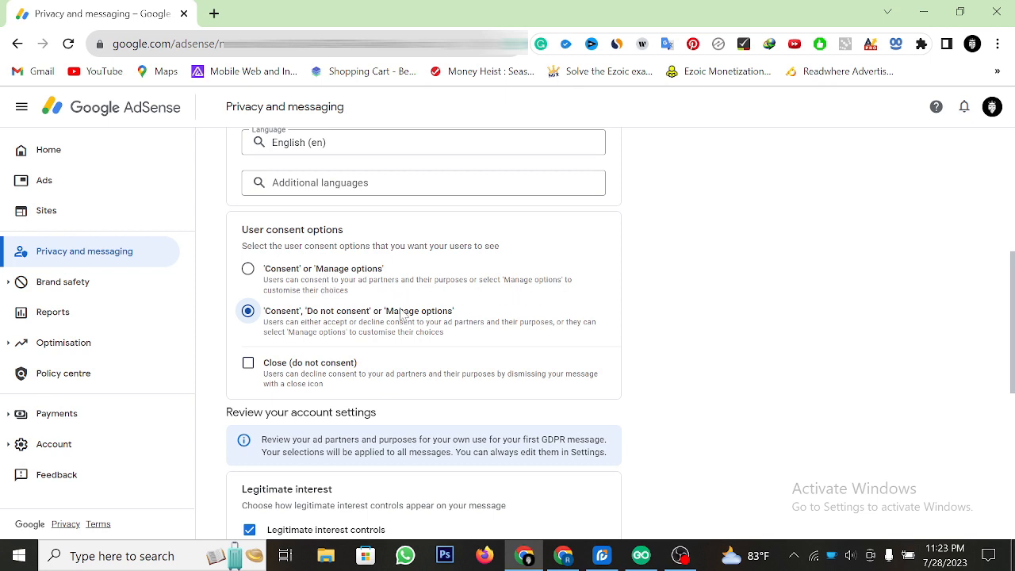
scroll(341, 333, down, 1)
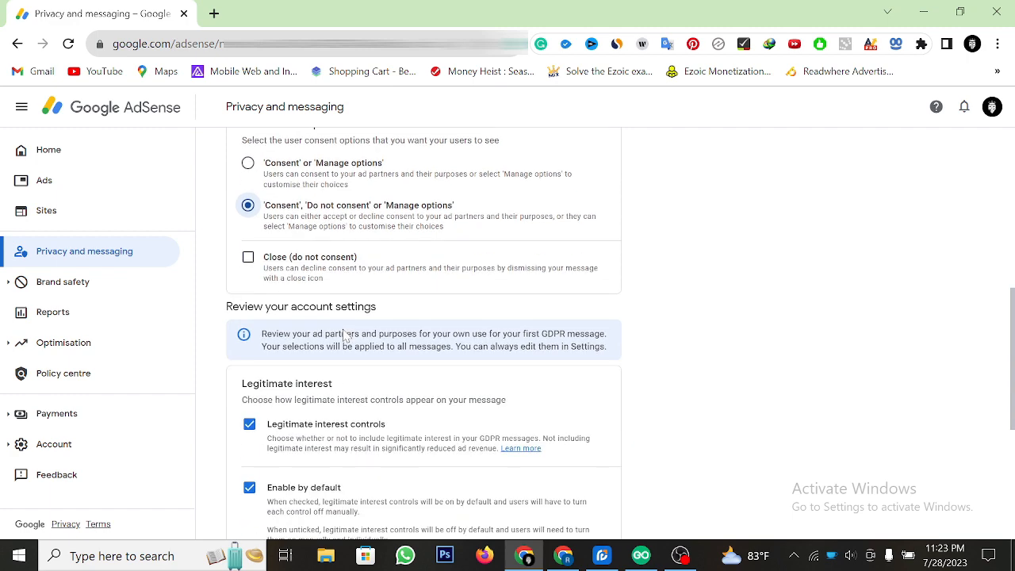
scroll(333, 332, up, 1)
scroll(328, 329, down, 1)
click(248, 257)
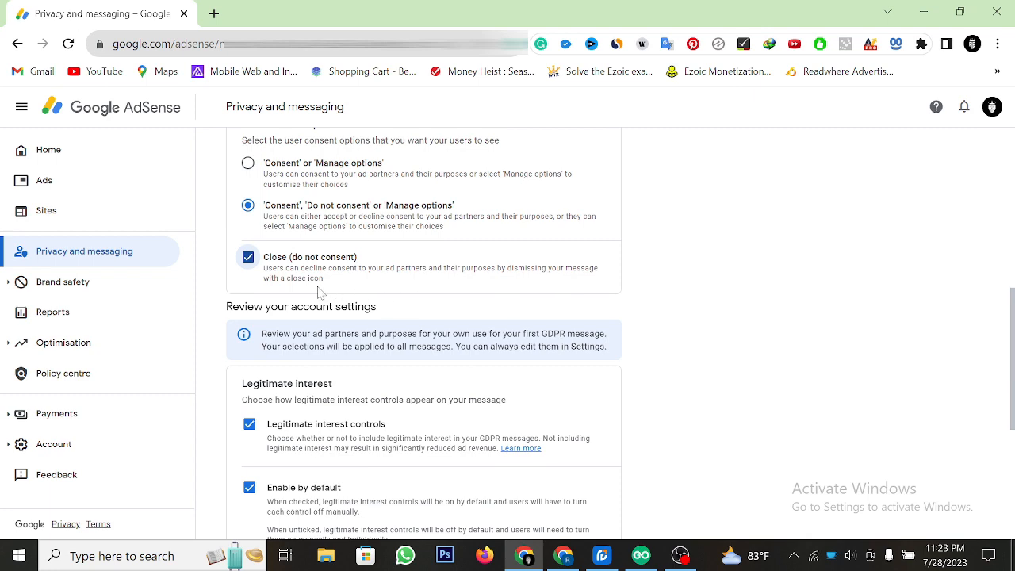
Review the ad partners for the message and confirm the selection with Commonly used ad partners
scroll(320, 292, down, 3)
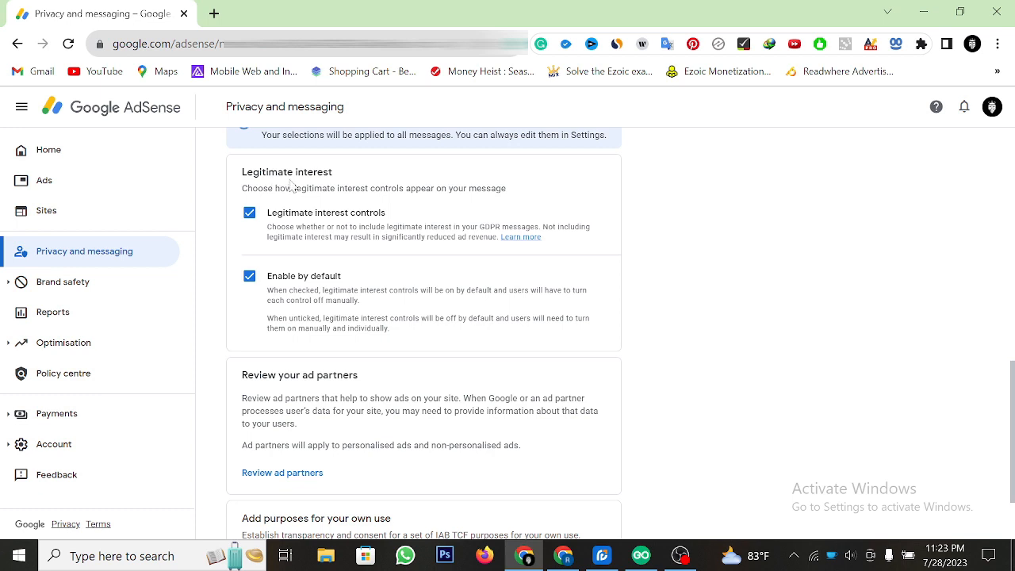
scroll(323, 187, down, 2)
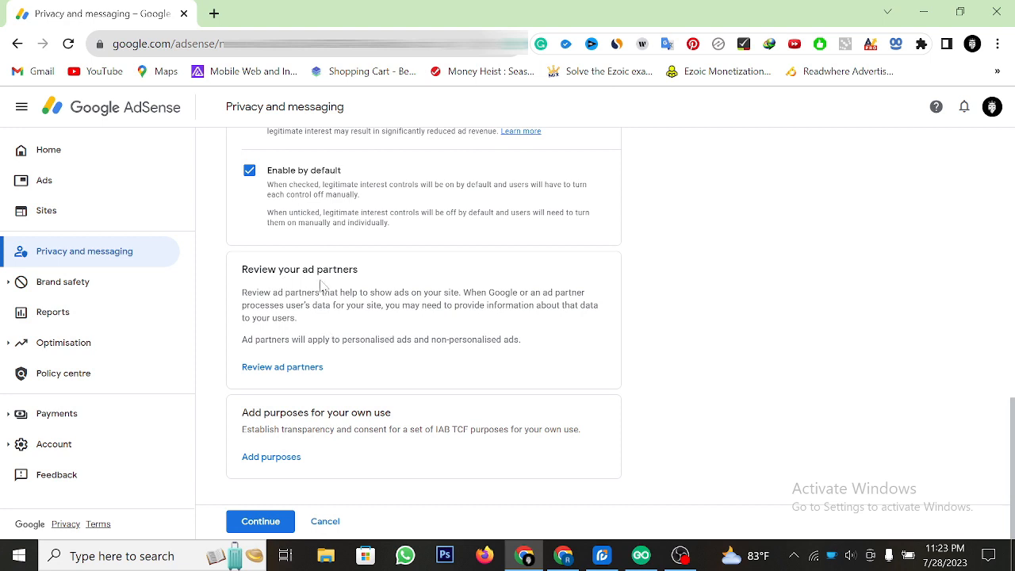
click(291, 368)
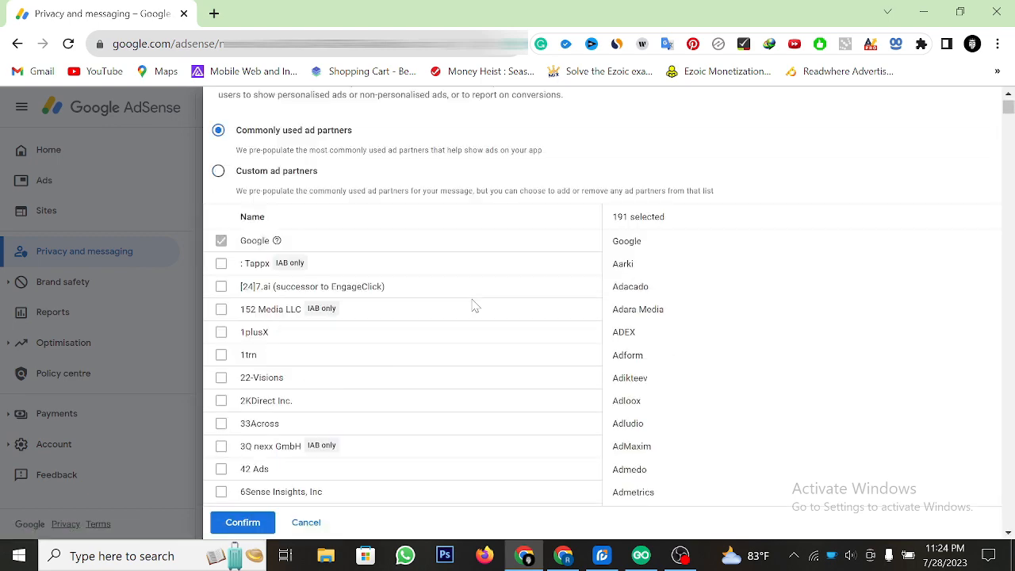
scroll(341, 321, down, 6)
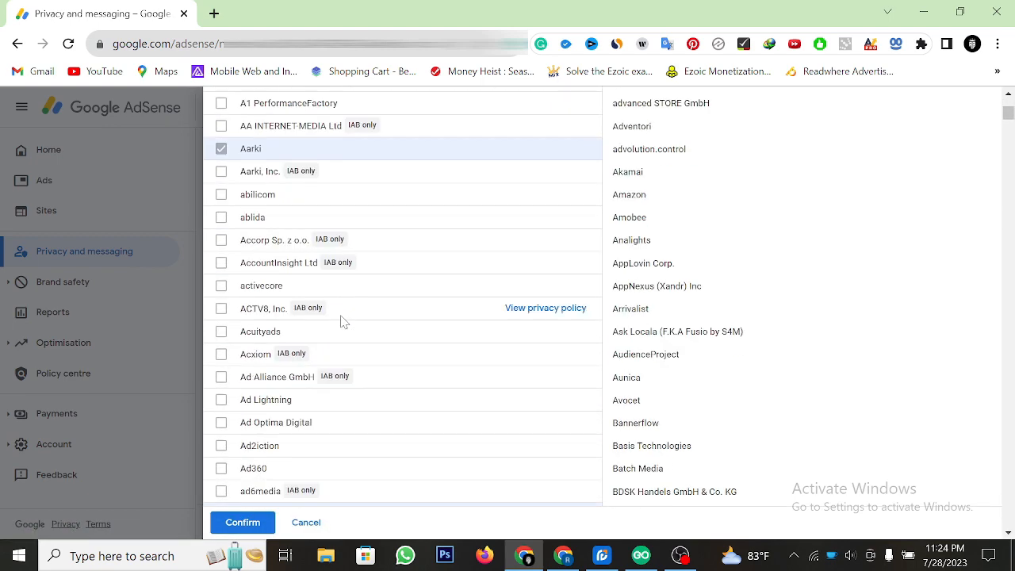
scroll(342, 321, down, 4)
scroll(343, 322, up, 20)
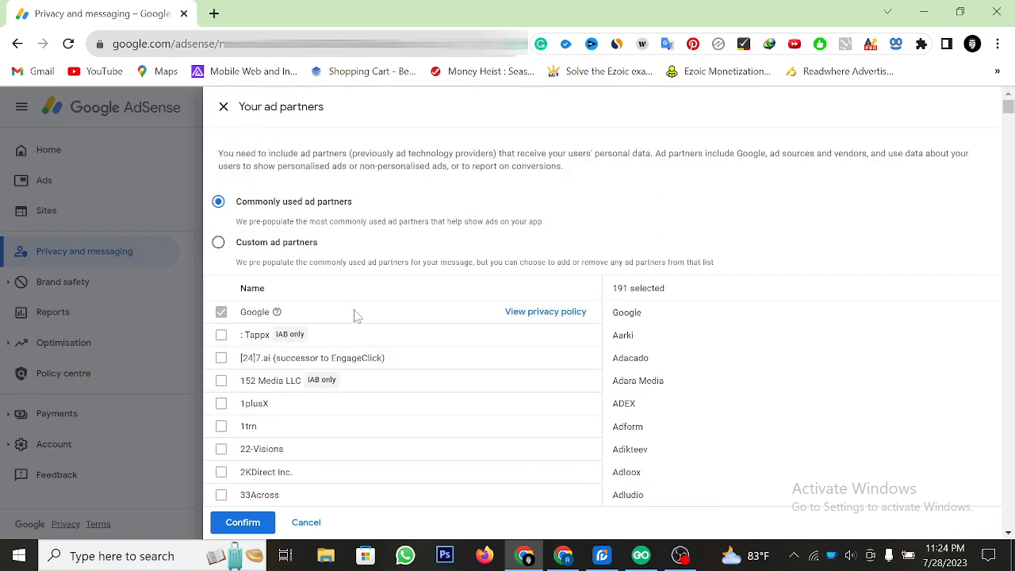
scroll(355, 315, down, 20)
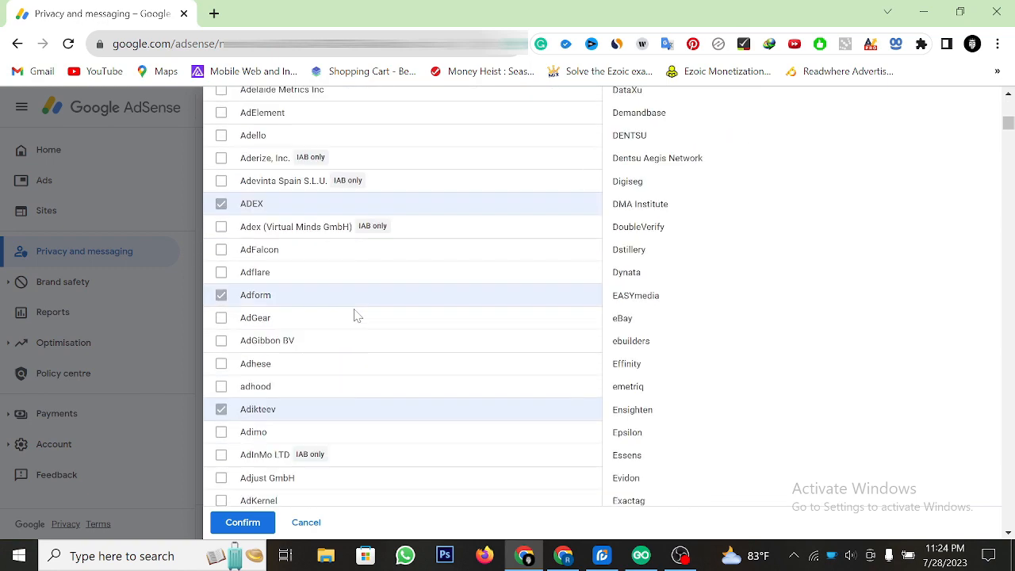
scroll(355, 315, down, 20)
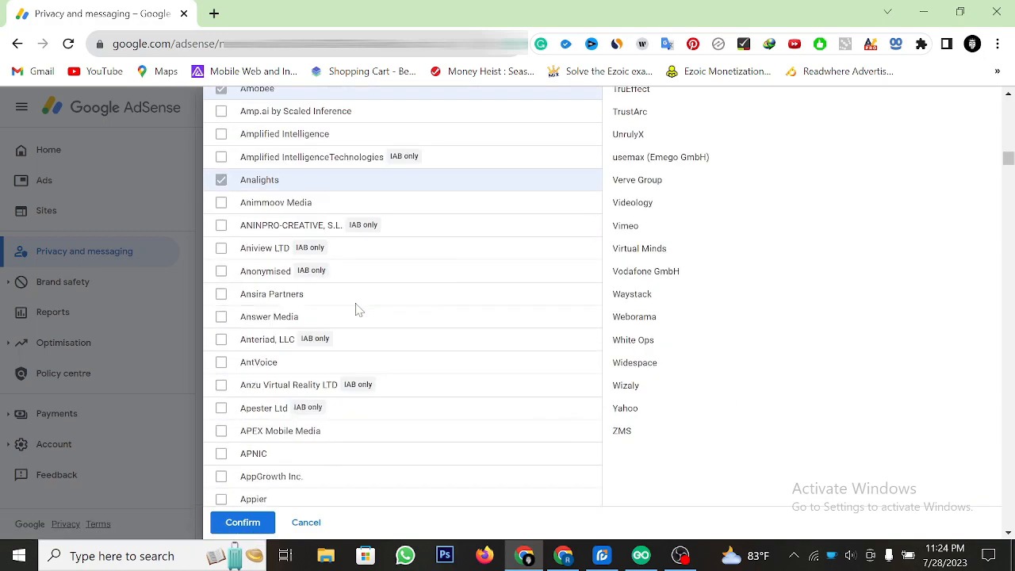
scroll(355, 309, down, 20)
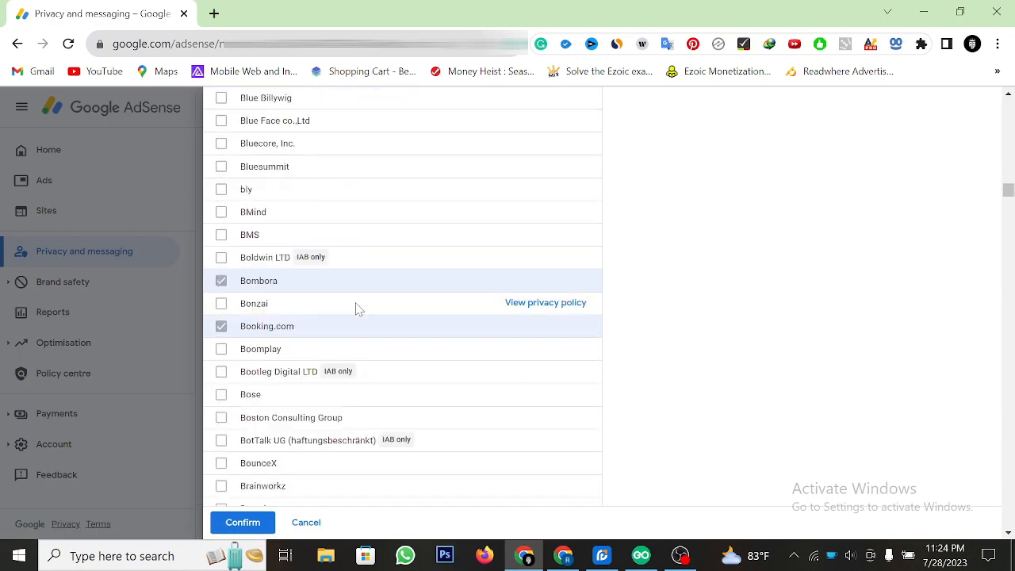
scroll(357, 309, down, 20)
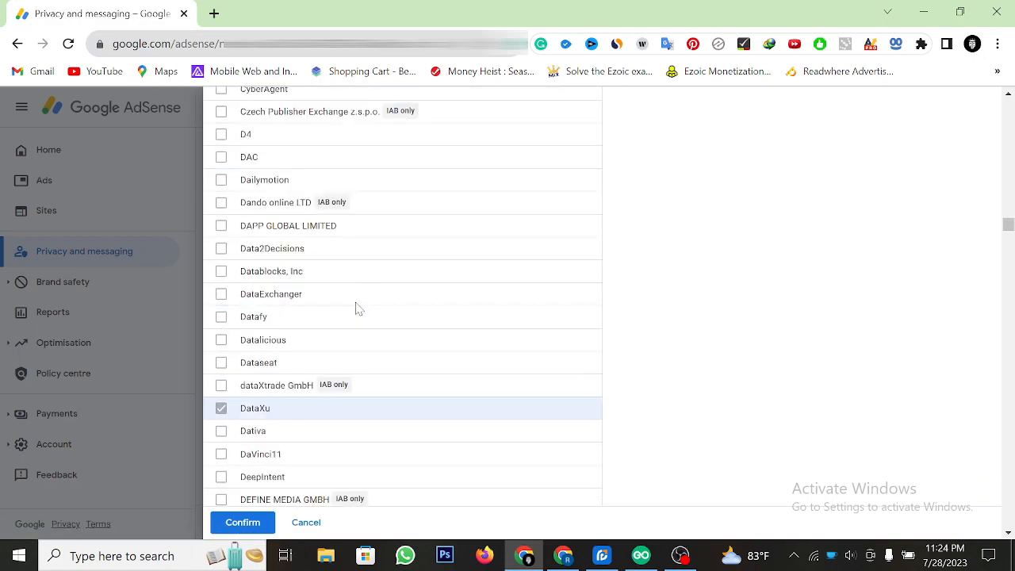
scroll(356, 307, down, 20)
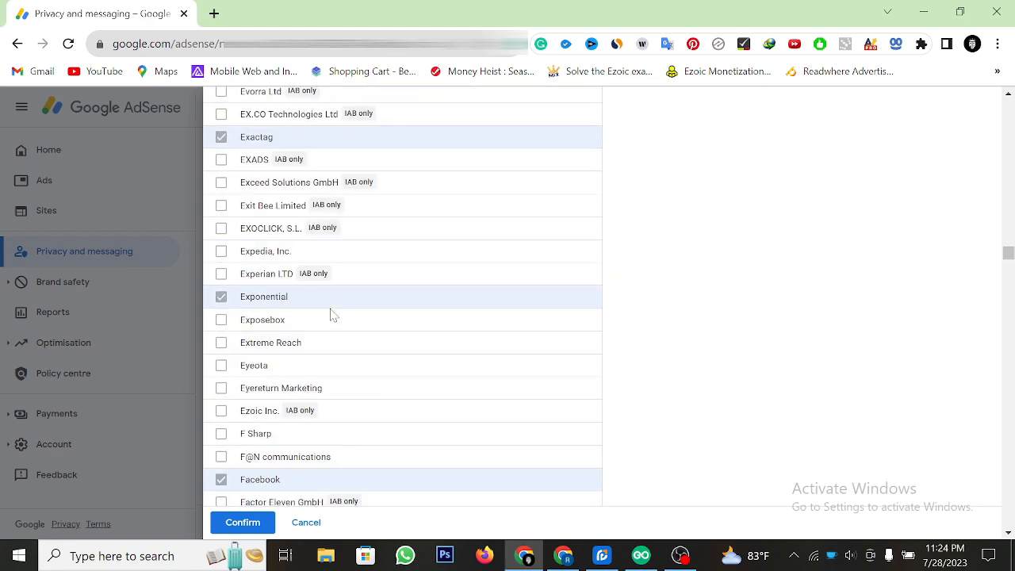
click(242, 522)
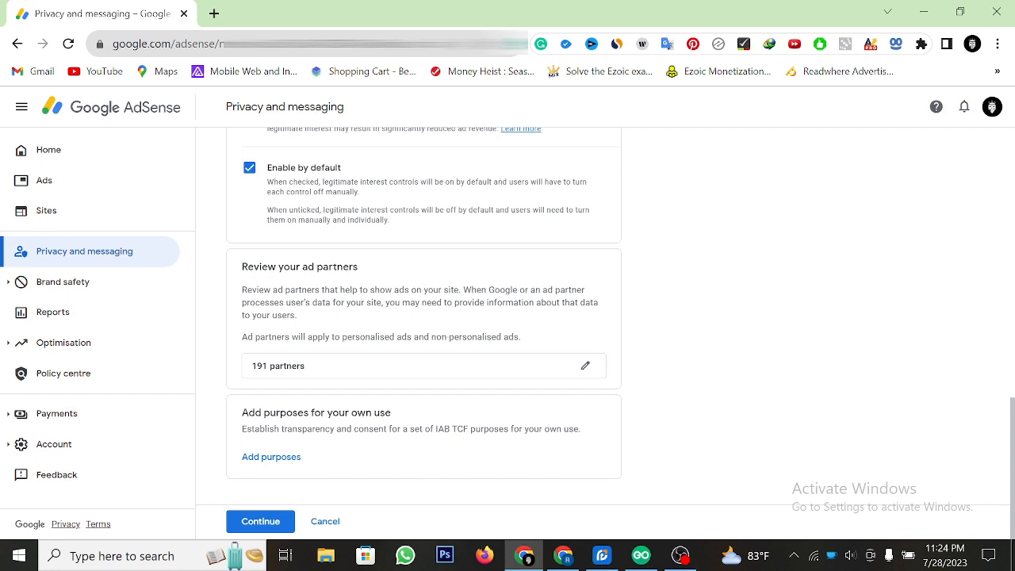
Review the IAB data purposes for own use and confirm with every purpose left as Not used
click(282, 458)
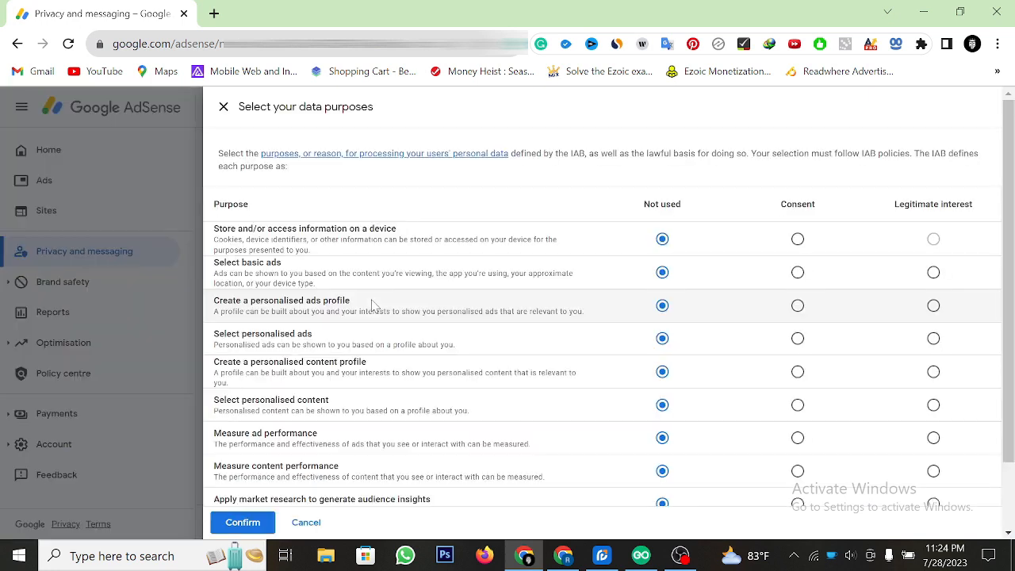
scroll(373, 306, down, 1)
scroll(372, 306, up, 1)
scroll(370, 307, down, 2)
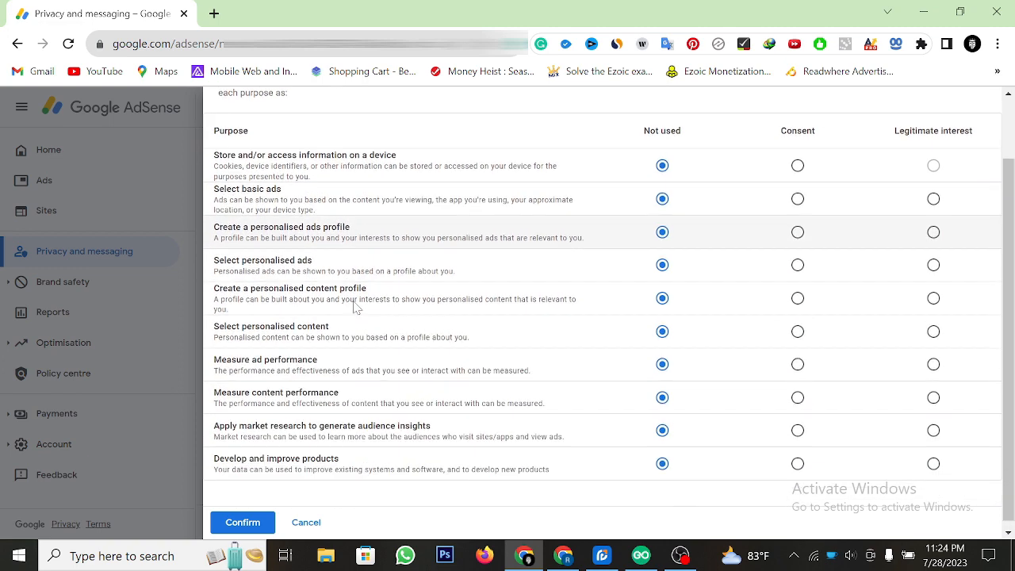
click(240, 522)
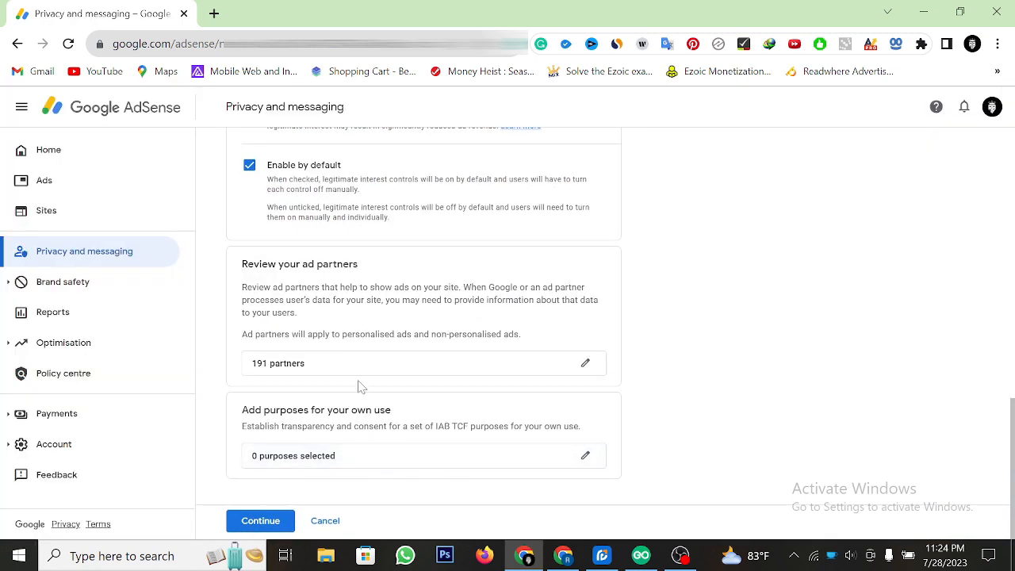
Accept the GDPR settings for ad partners and purposes and continue to the message editor
scroll(311, 332, up, 2)
scroll(311, 331, down, 2)
scroll(261, 516, down, 1)
click(258, 520)
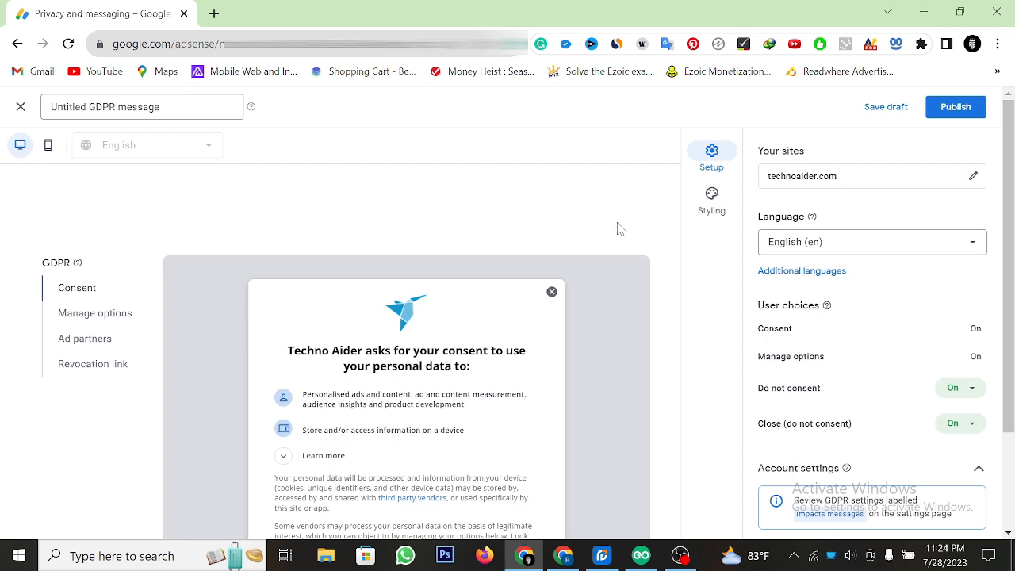
Examine the consent message preview, from its logo and headline down to the consent and manage options buttons
scroll(616, 222, down, 2)
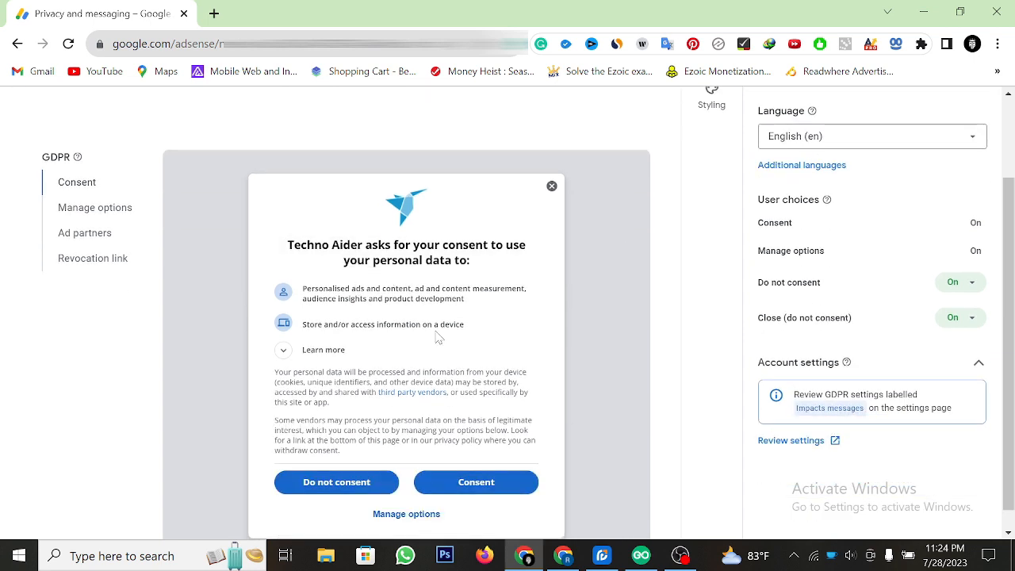
scroll(387, 318, down, 1)
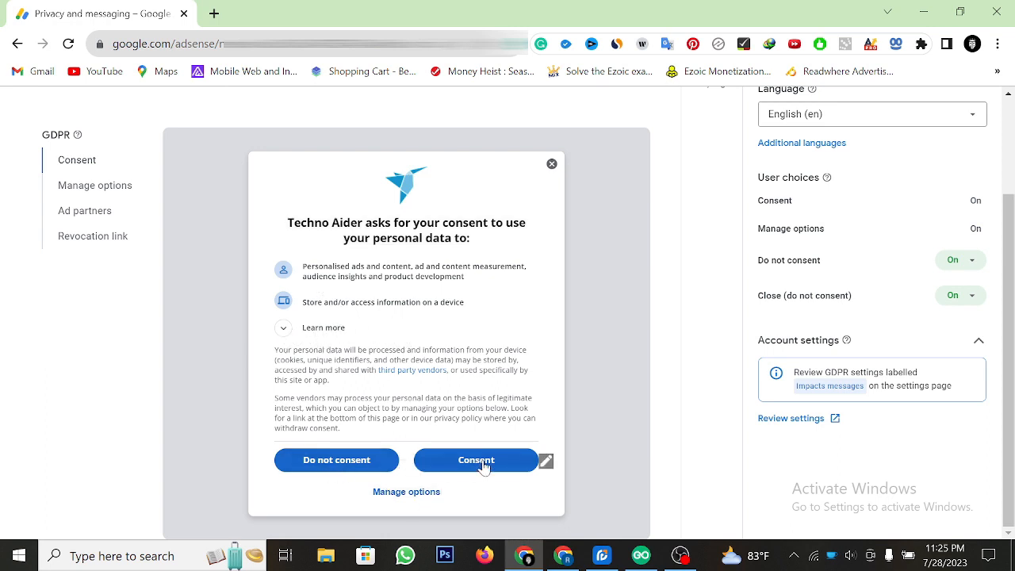
scroll(491, 359, up, 2)
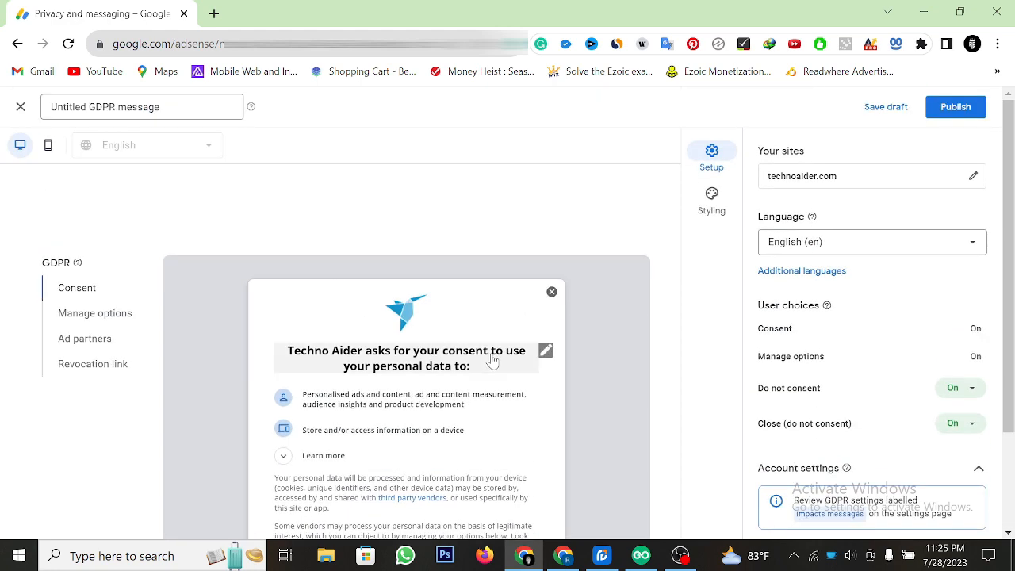
scroll(491, 358, down, 2)
scroll(491, 358, up, 2)
scroll(493, 357, down, 2)
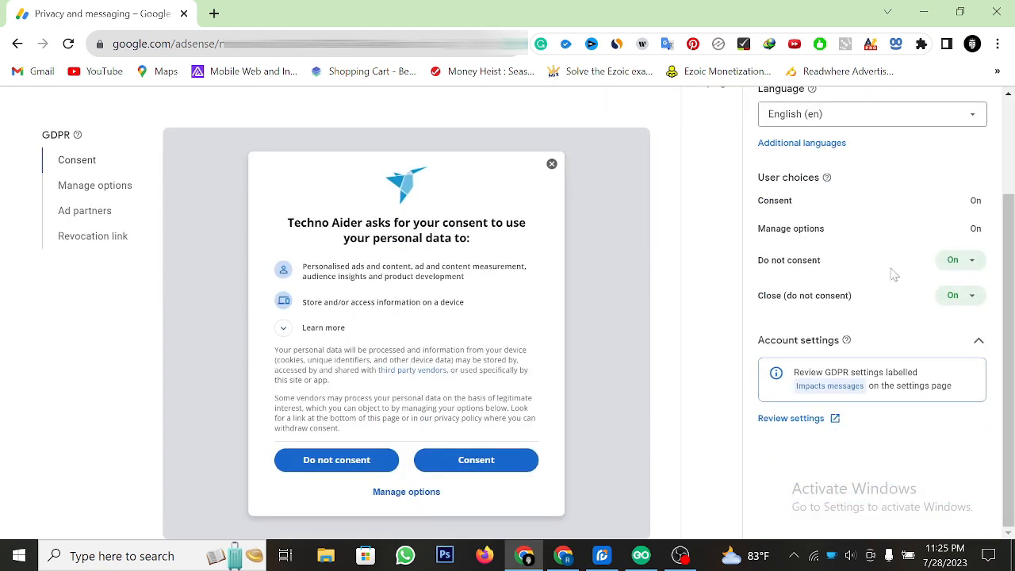
Turn off the Do not consent and Close (do not consent) user choices
click(956, 263)
click(938, 316)
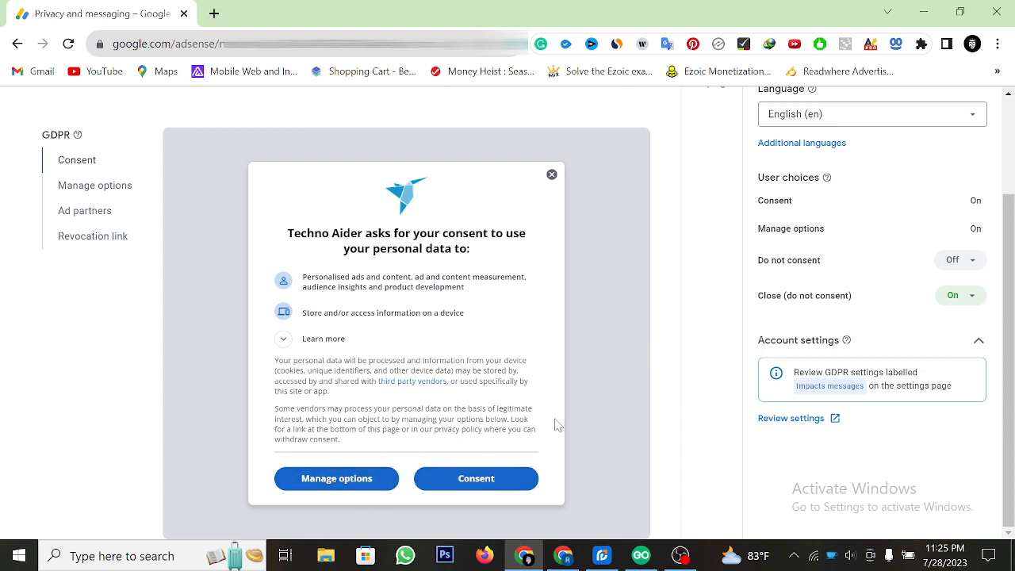
click(962, 300)
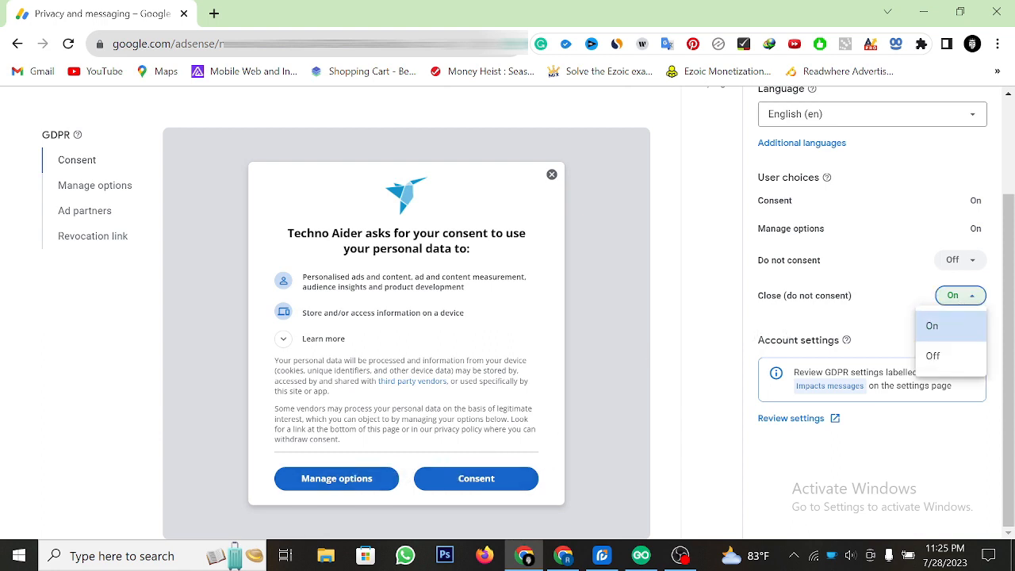
click(935, 354)
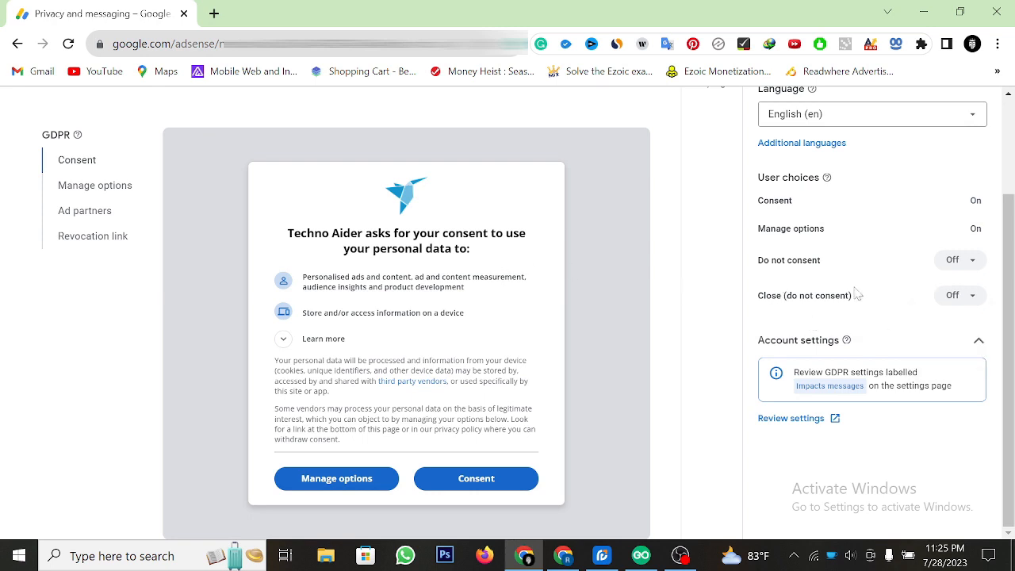
Turn the Do not consent and Close (do not consent) user choices back on
click(960, 262)
click(968, 291)
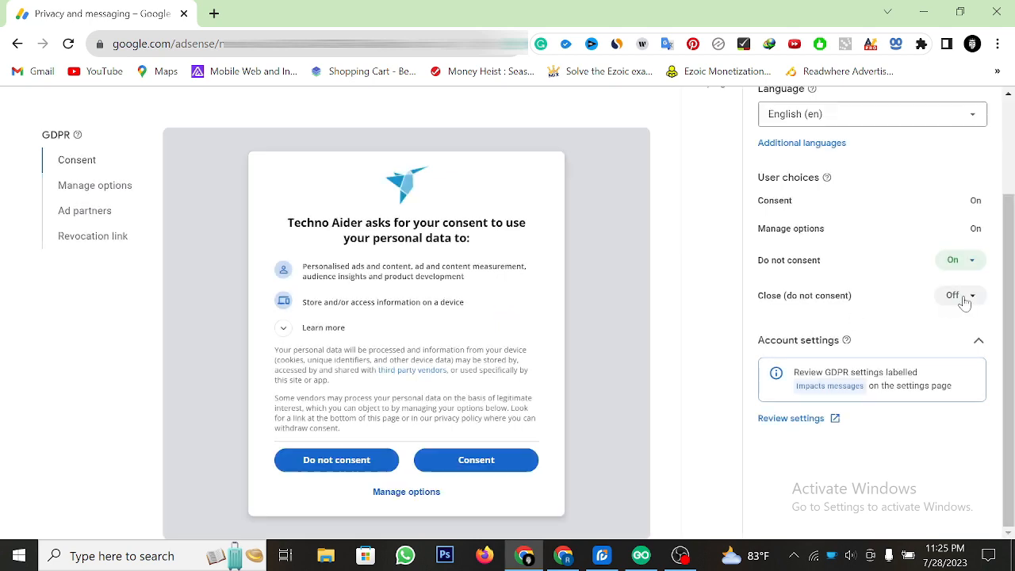
click(960, 297)
click(951, 325)
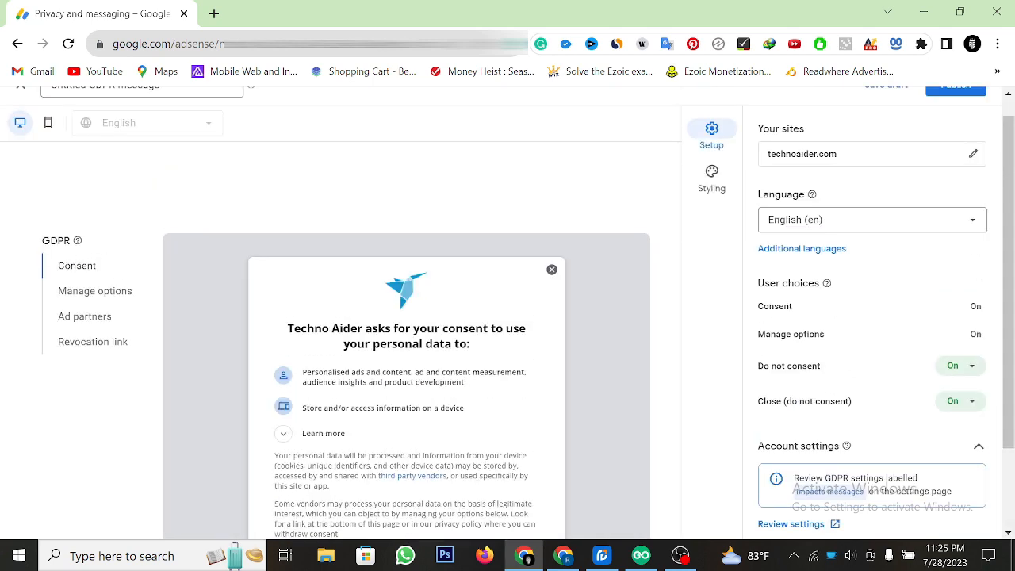
Look through the Global, Header, Headline and Buttons styling options and the message name without changing any
scroll(790, 309, up, 2)
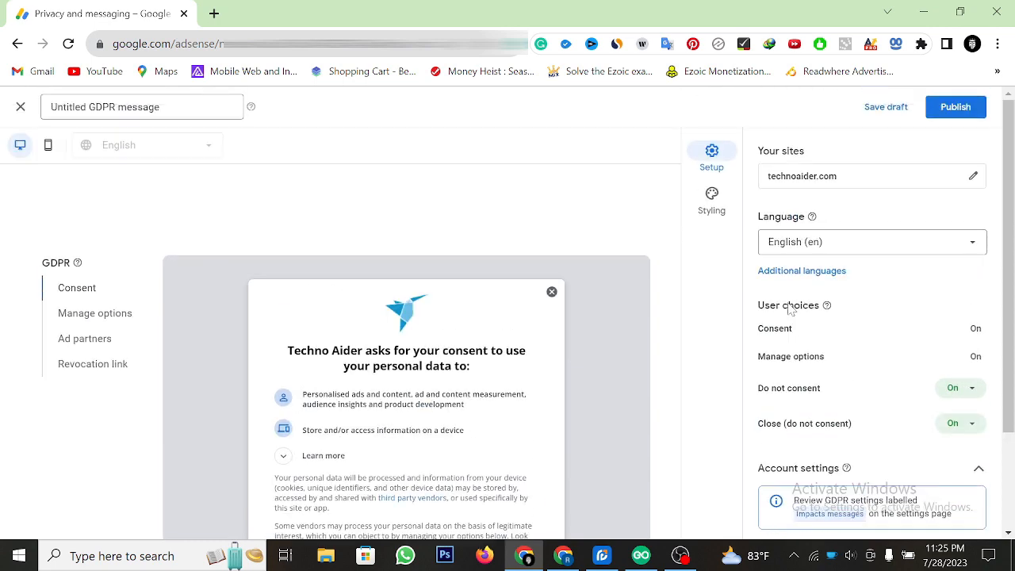
click(706, 202)
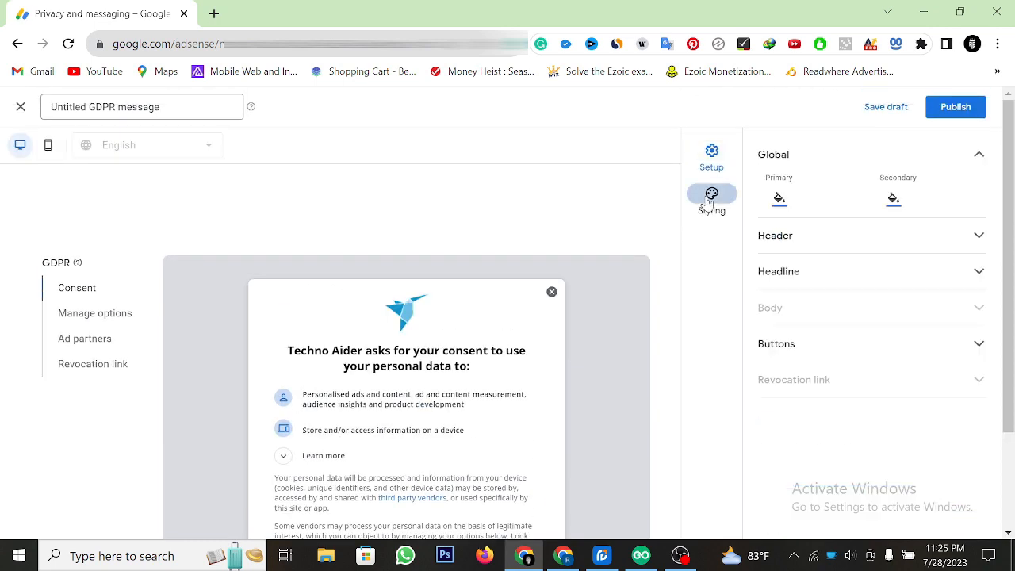
click(824, 237)
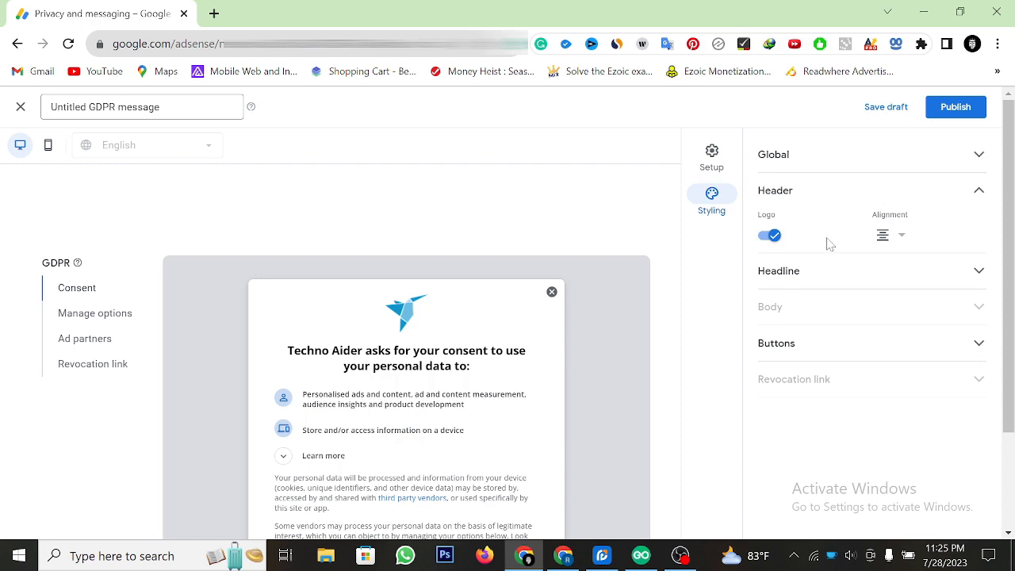
click(811, 272)
scroll(840, 309, down, 2)
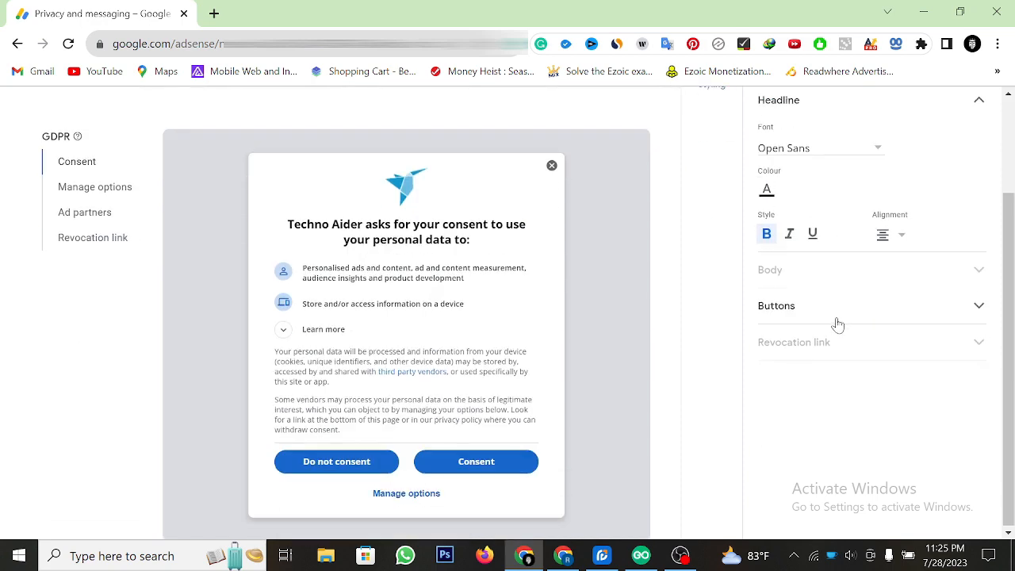
click(825, 313)
scroll(824, 315, up, 2)
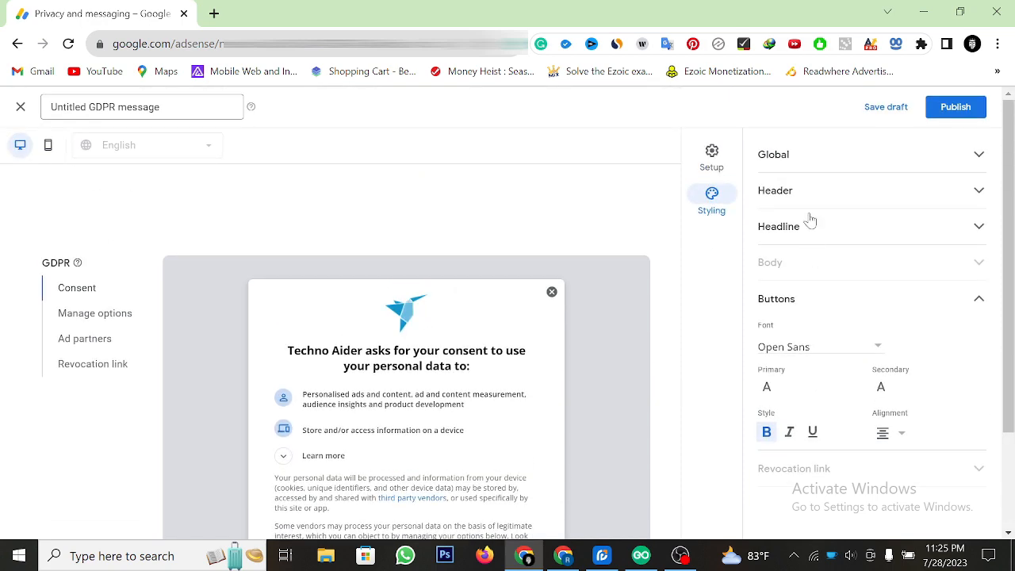
click(797, 165)
scroll(798, 328, down, 2)
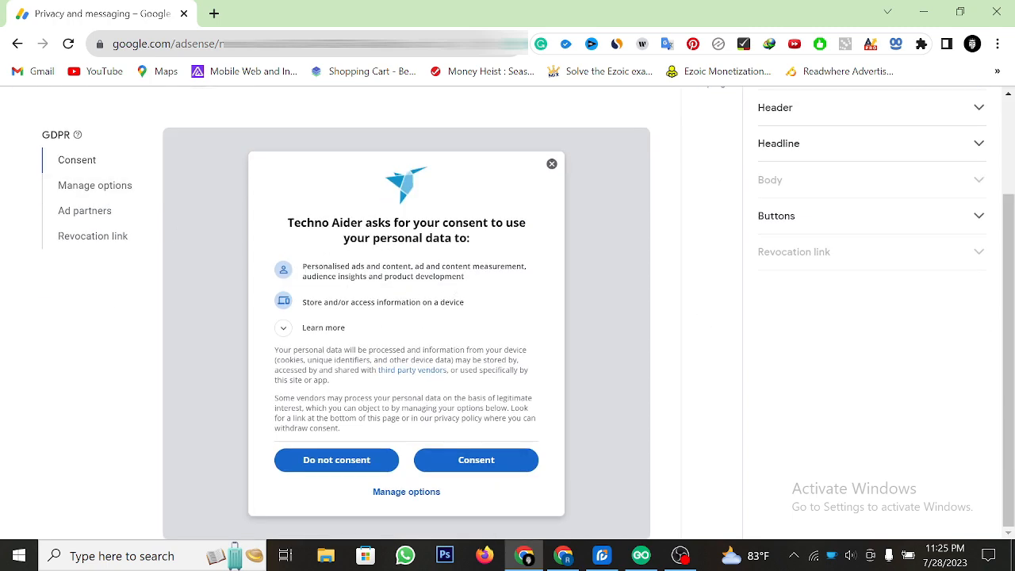
scroll(398, 337, up, 2)
scroll(348, 317, down, 1)
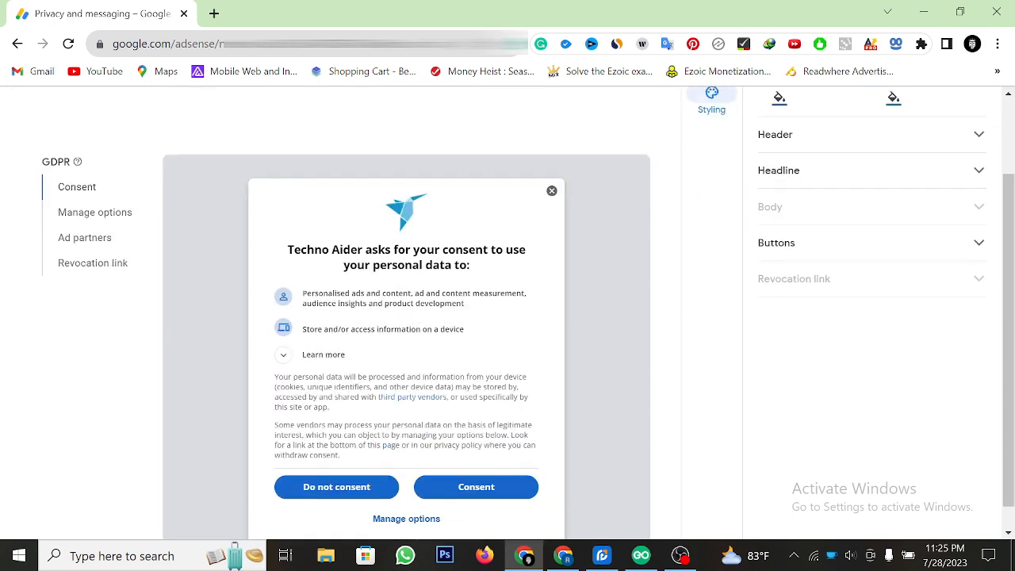
scroll(348, 317, up, 1)
click(90, 106)
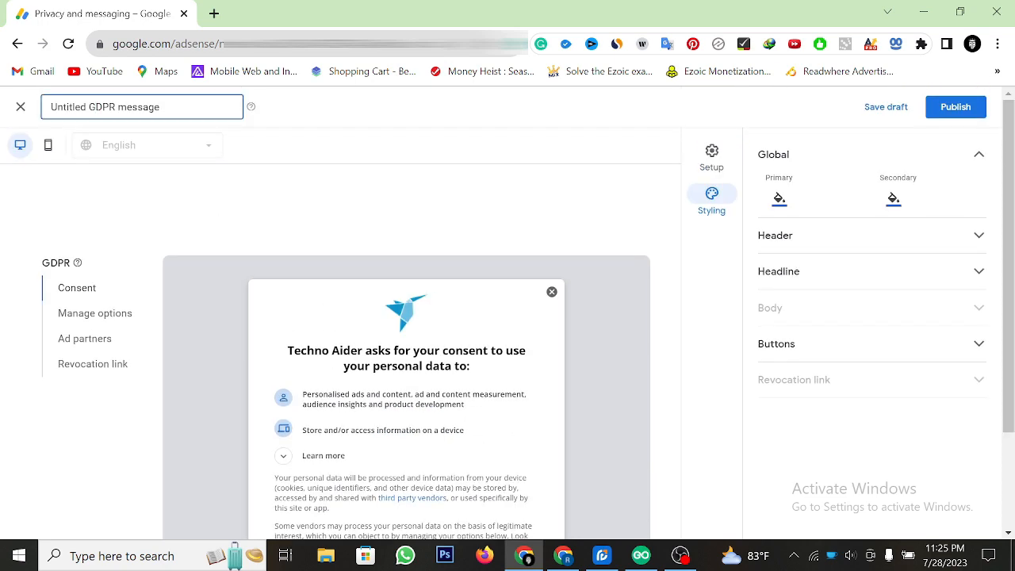
scroll(404, 328, down, 2)
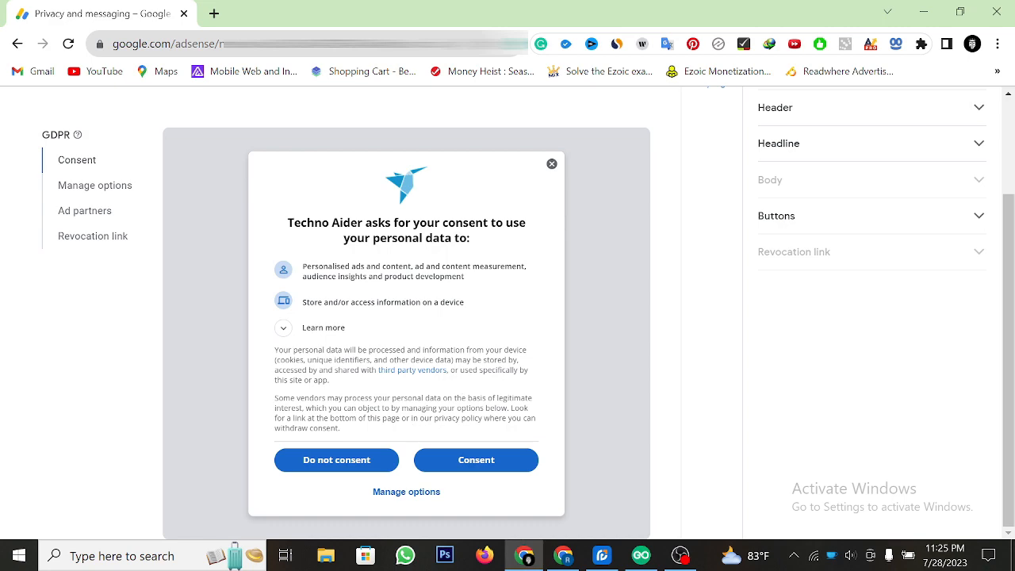
scroll(415, 423, up, 1)
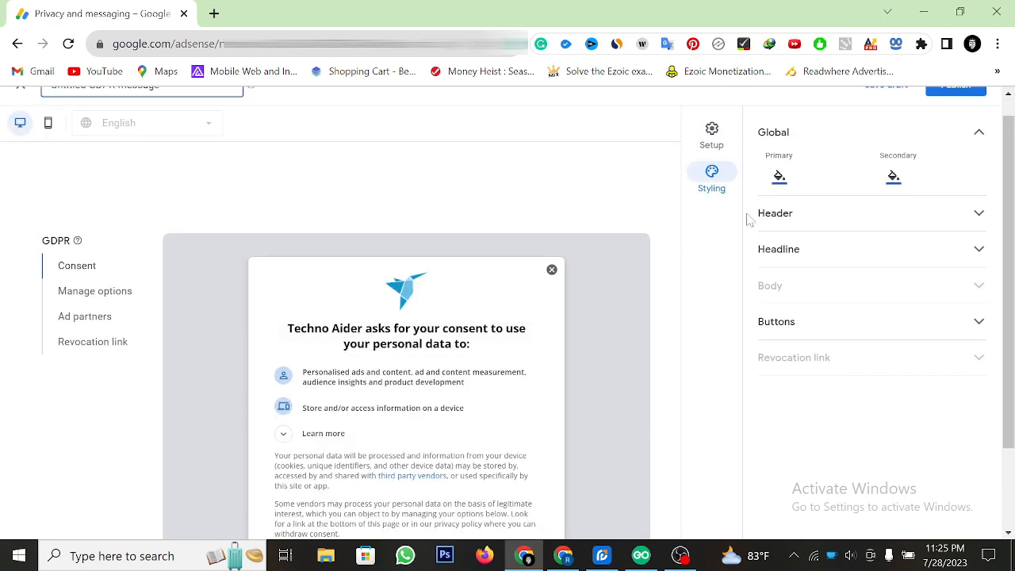
scroll(902, 187, up, 1)
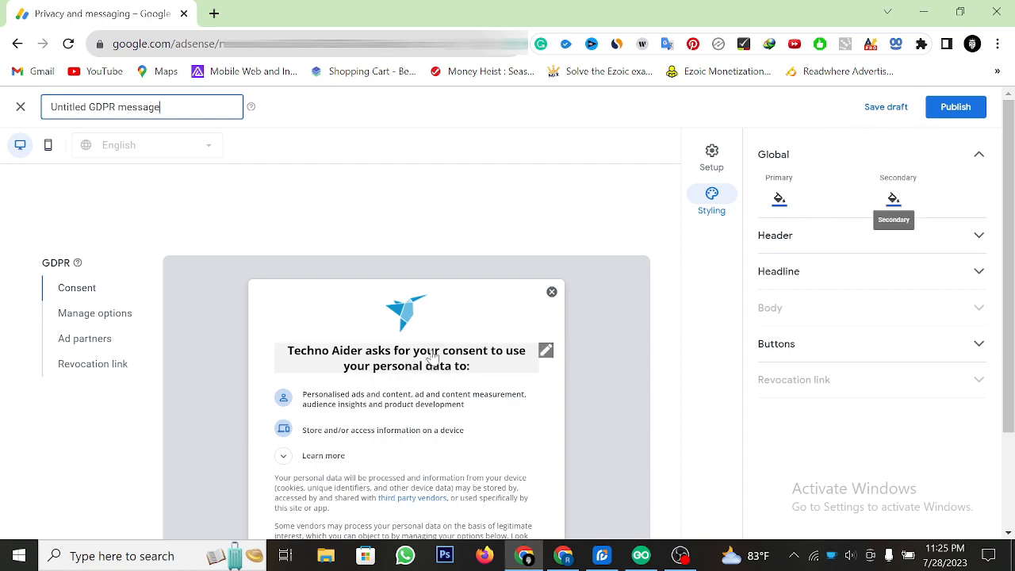
Publish the GDPR message and confirm the publication
scroll(420, 384, down, 2)
scroll(420, 383, up, 2)
click(955, 106)
click(636, 375)
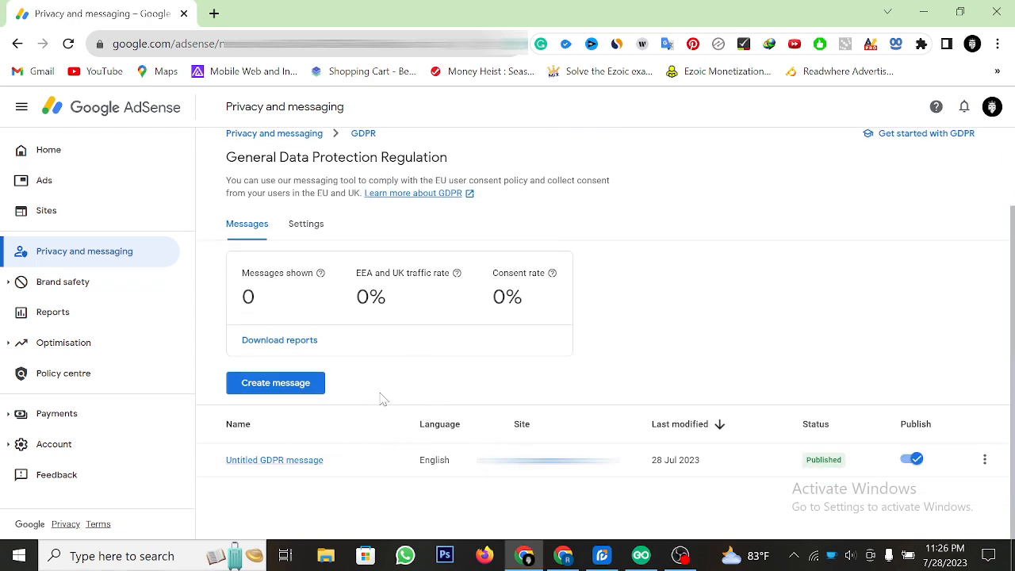
scroll(380, 398, up, 2)
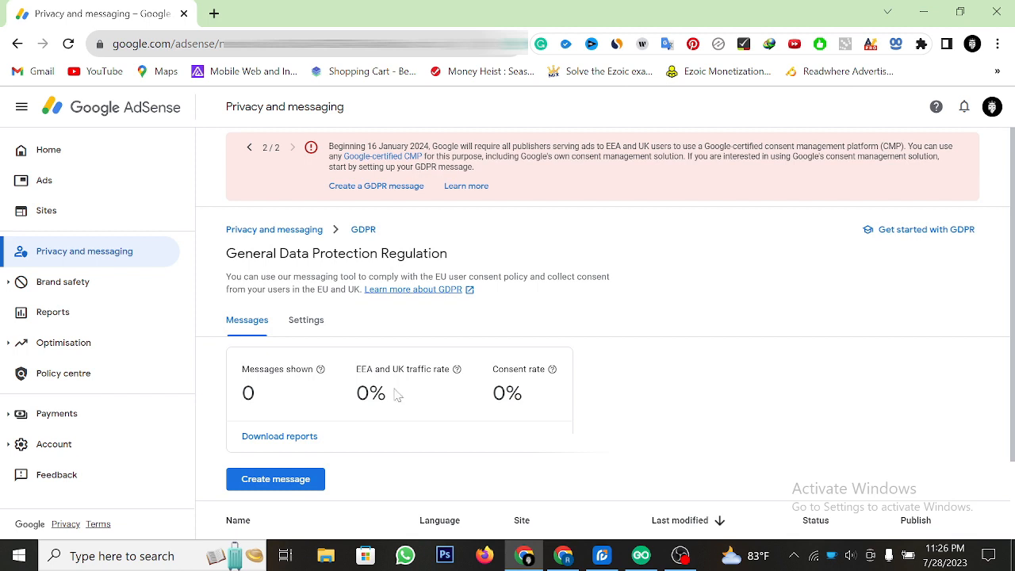
scroll(591, 371, down, 2)
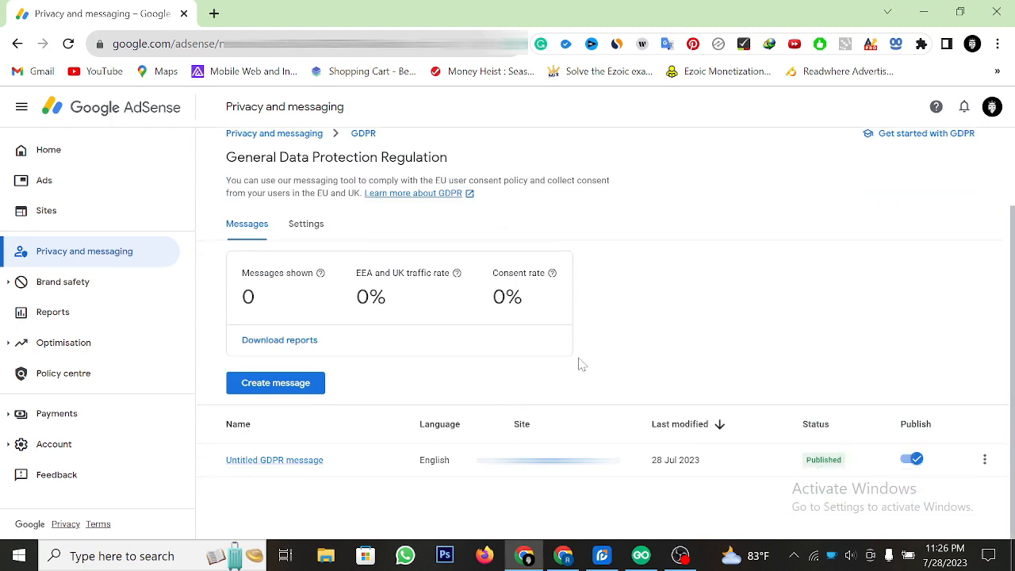
scroll(582, 364, up, 2)
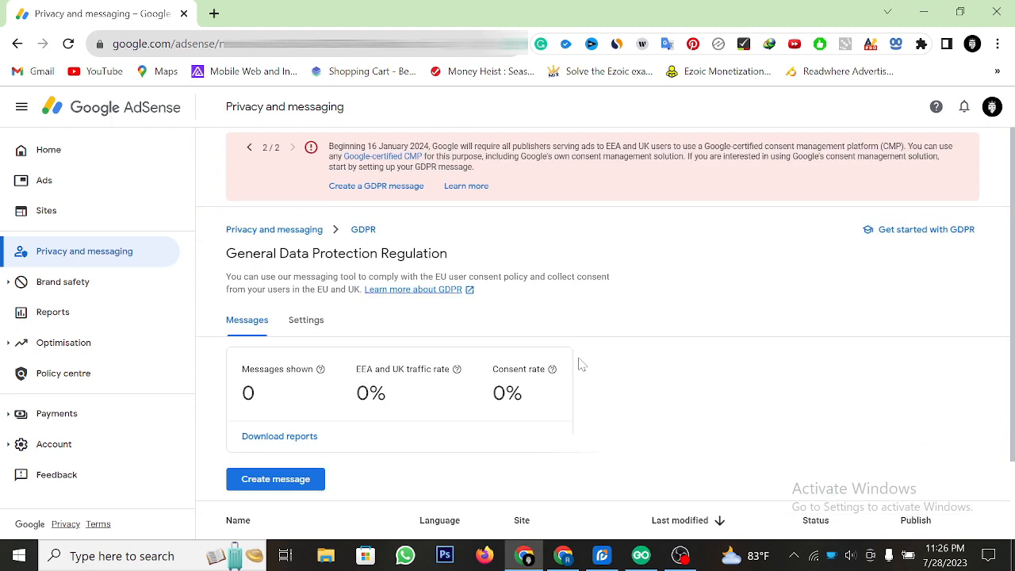
scroll(579, 364, down, 2)
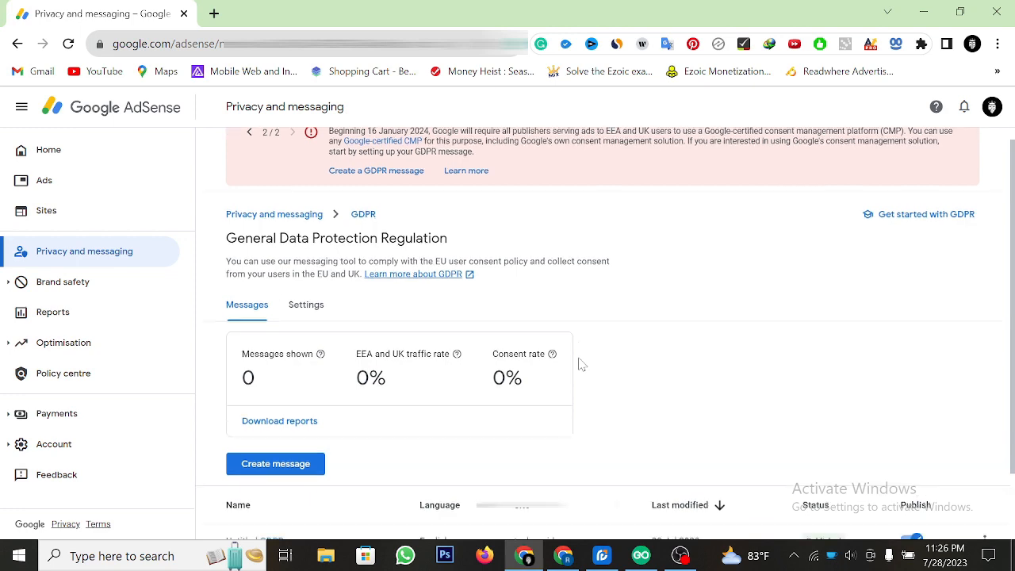
scroll(583, 396, up, 2)
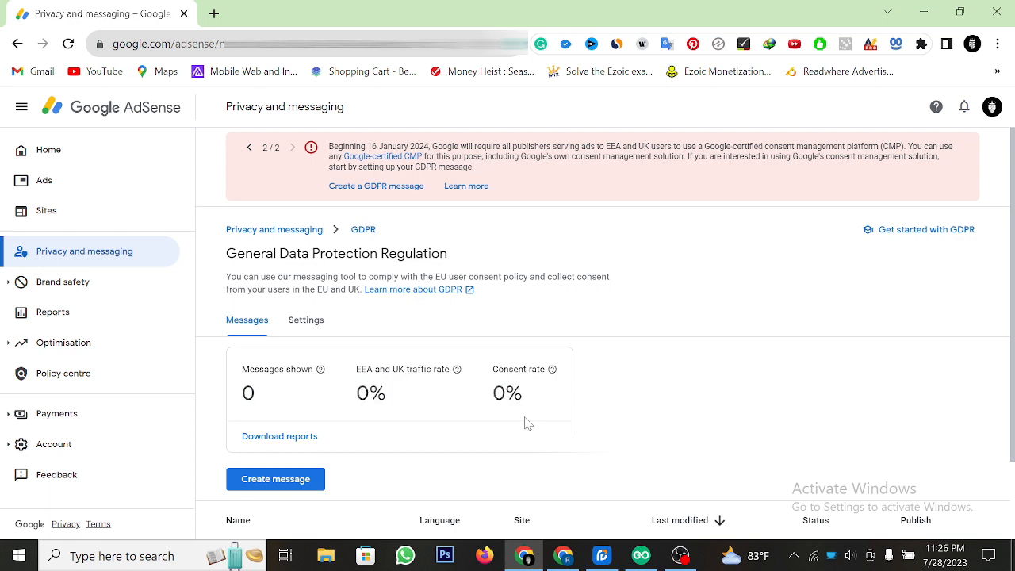
scroll(376, 452, down, 2)
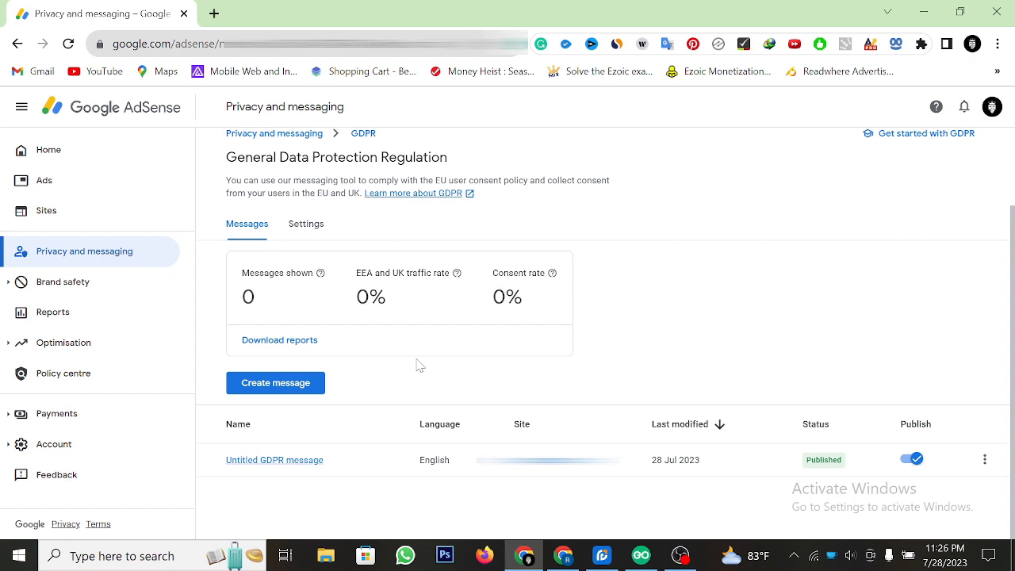
scroll(409, 413, up, 2)
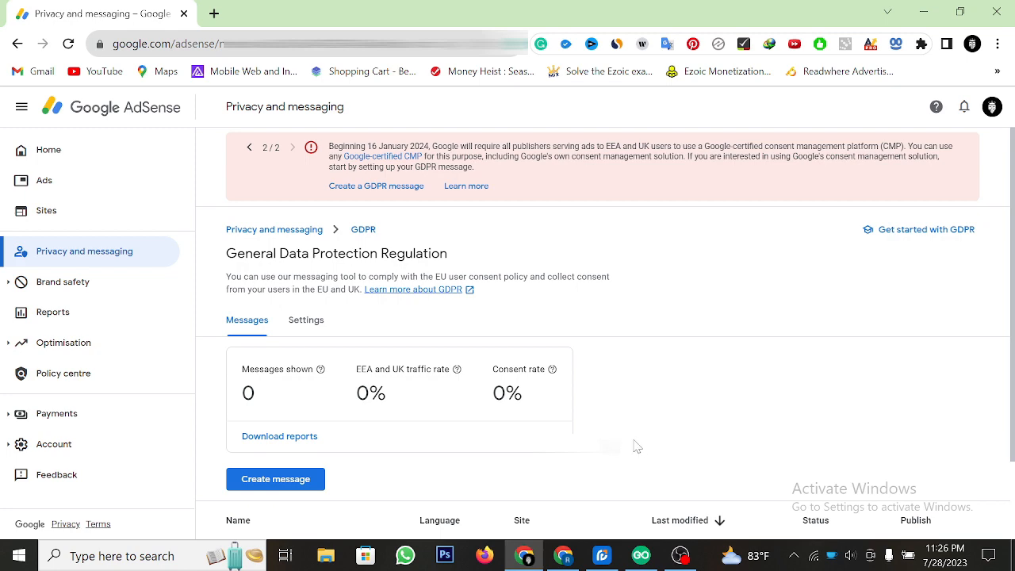
scroll(630, 444, down, 2)
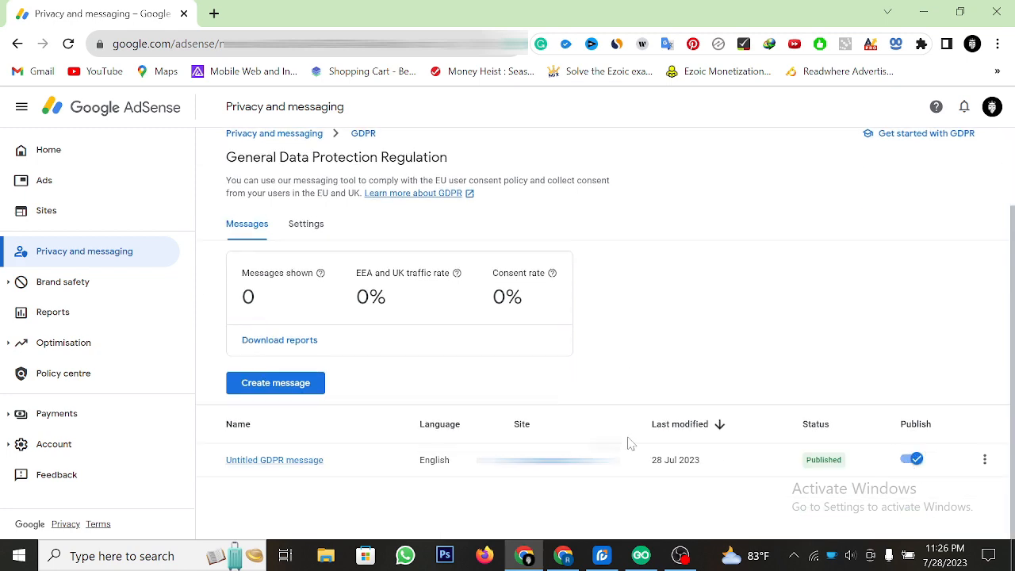
scroll(631, 444, up, 2)
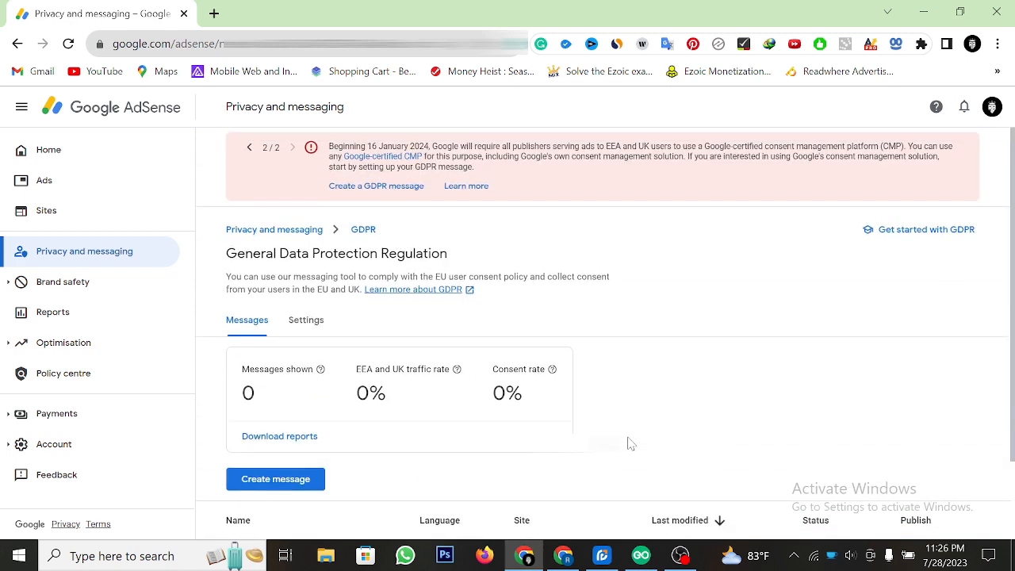